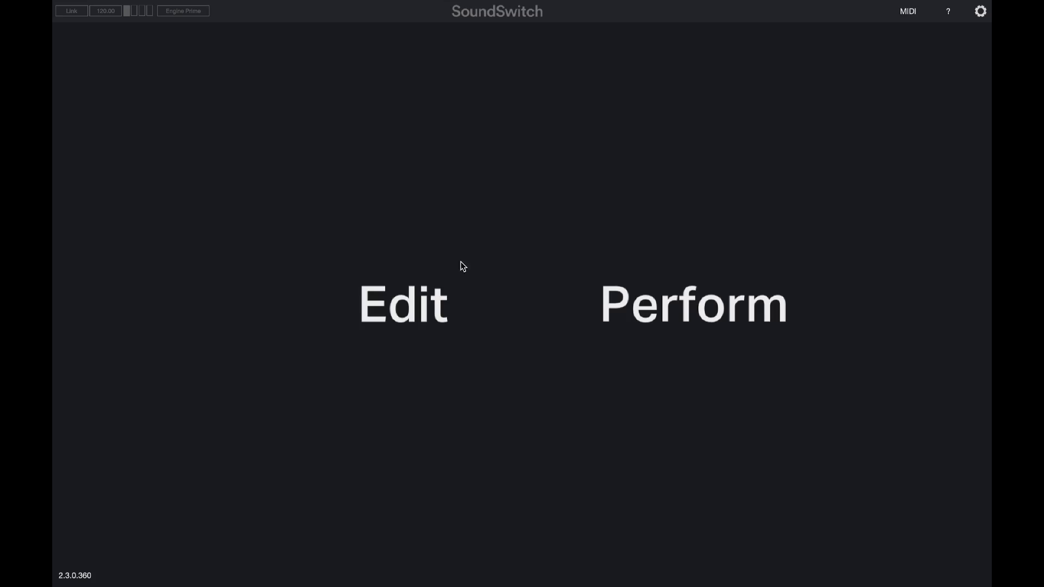
# Step: In the Gigbar Move venue, load the Blue autoloop from Bank 4: Chill into the timeline
pyautogui.click(425, 305)
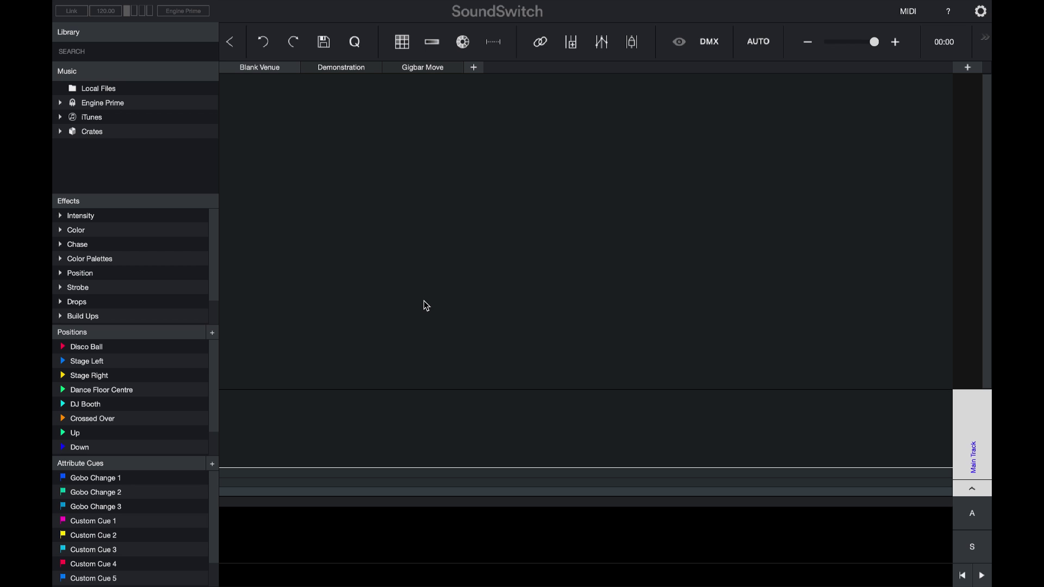
pyautogui.click(436, 71)
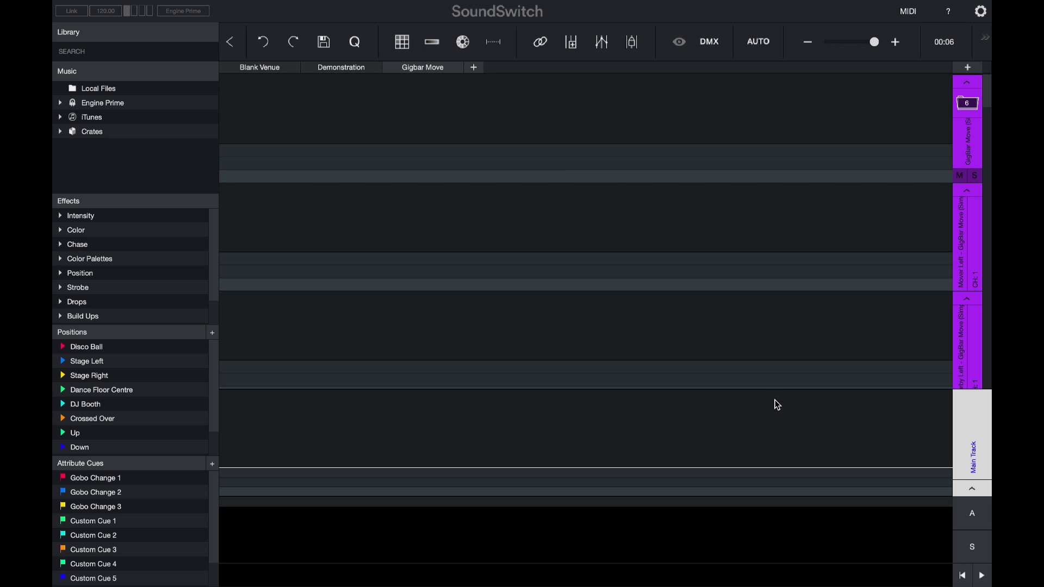
pyautogui.click(971, 523)
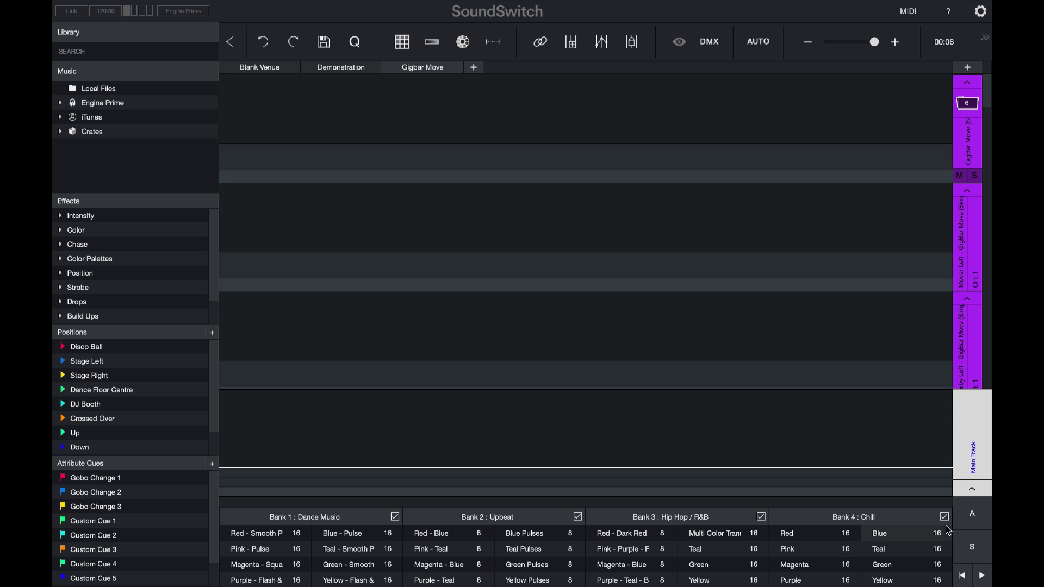
pyautogui.click(926, 537)
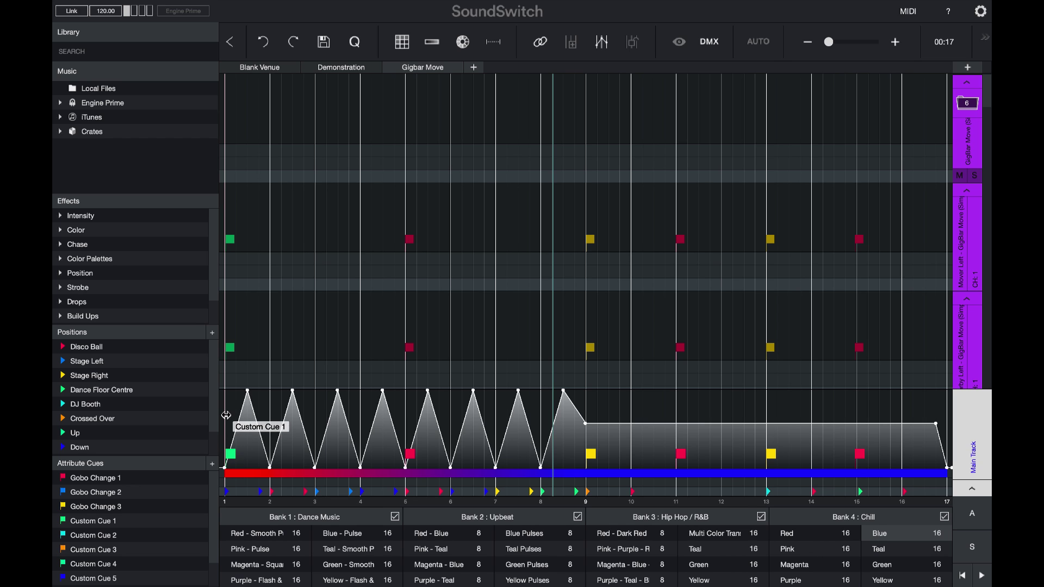
# Step: Edit the colour region so its fade runs from green to blue instead of red
pyautogui.rightClick(266, 478)
pyautogui.click(282, 482)
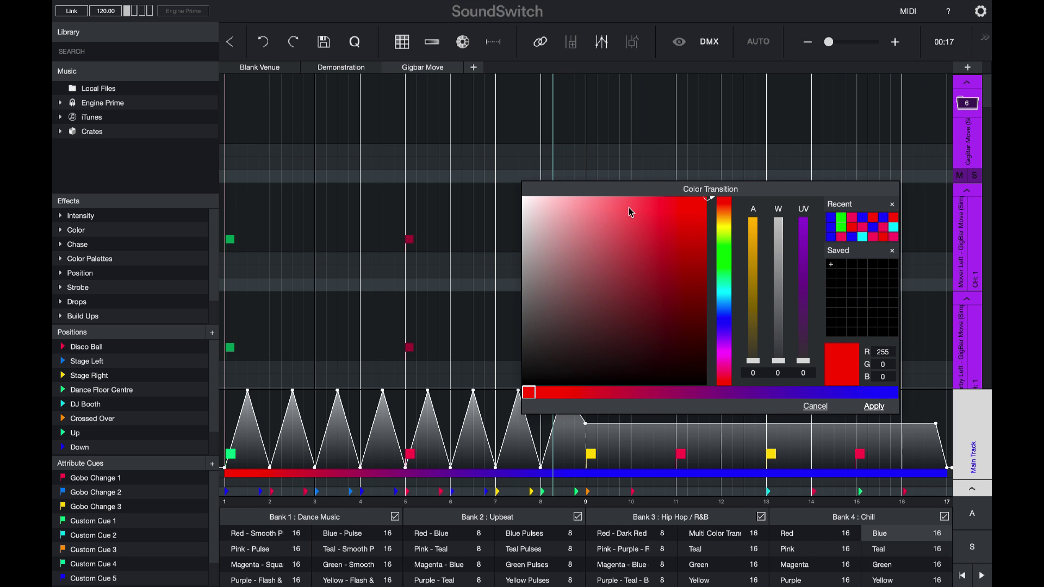
pyautogui.moveTo(727, 230); pyautogui.dragTo(726, 259)
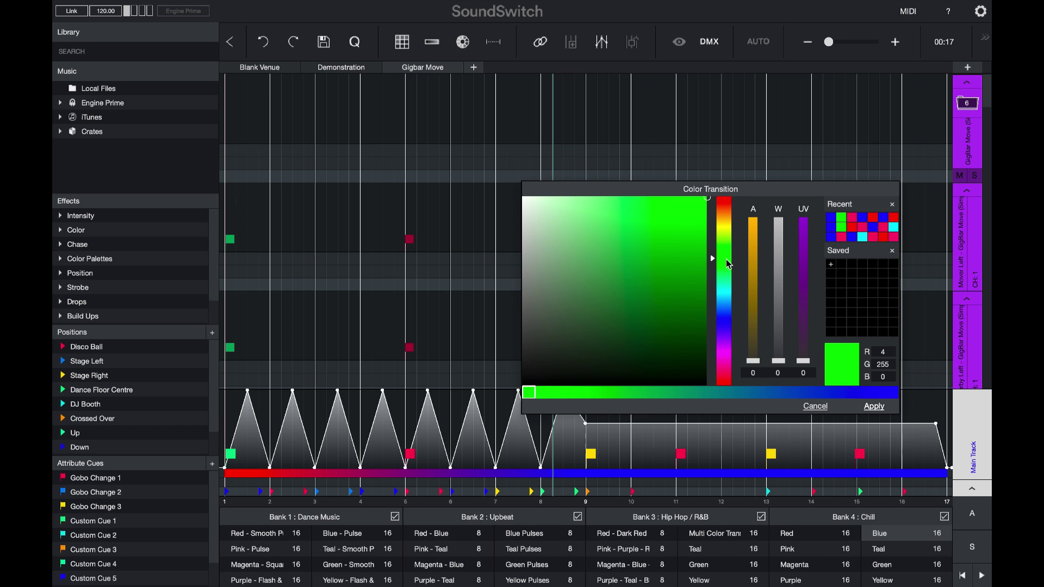
pyautogui.click(877, 407)
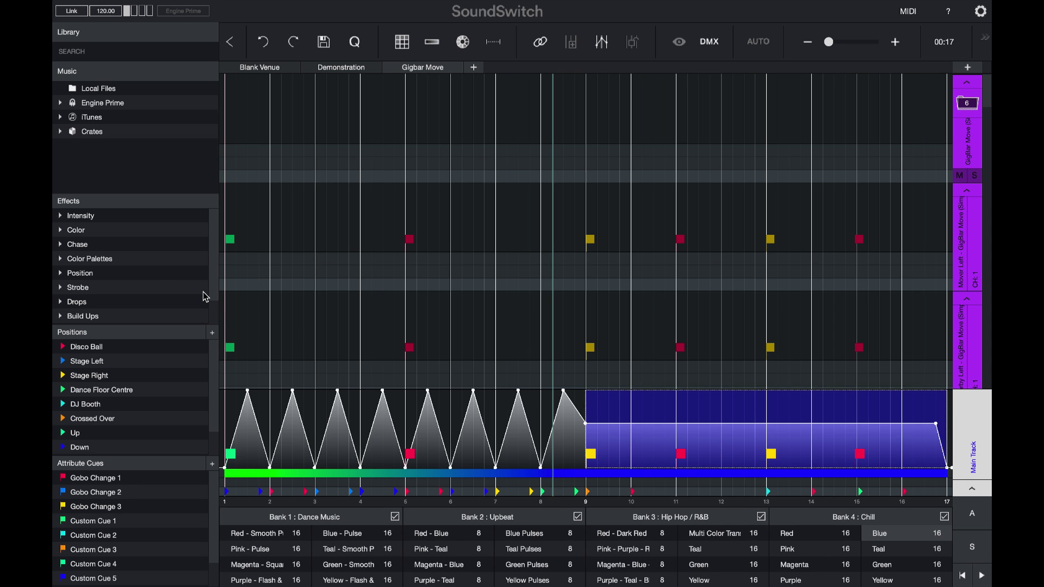
# Step: Add a Smooth Pulse intensity effect at about 50% strength to the selected region
pyautogui.click(76, 216)
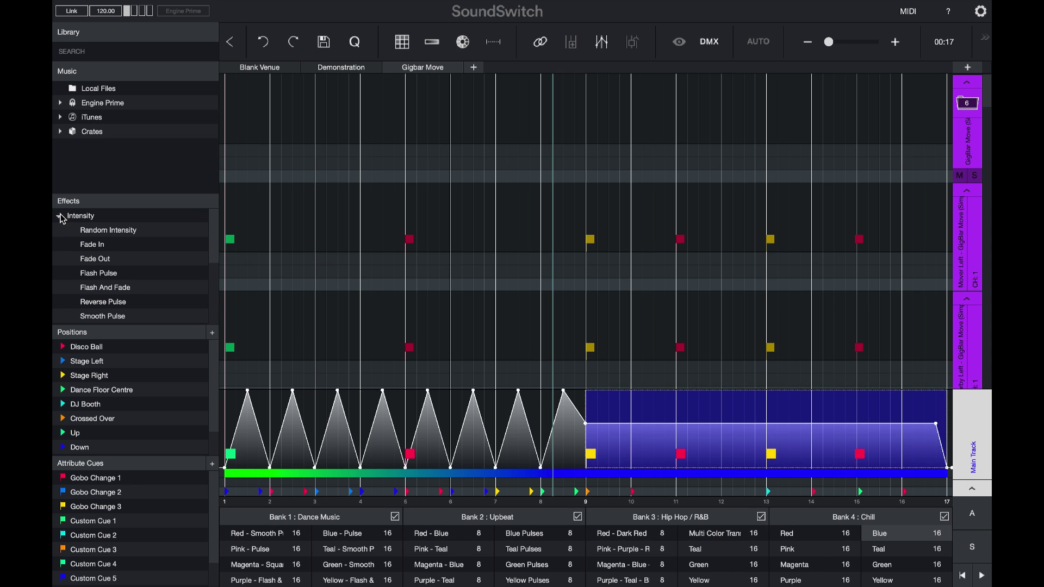
pyautogui.doubleClick(103, 316)
pyautogui.moveTo(561, 288); pyautogui.dragTo(514, 291)
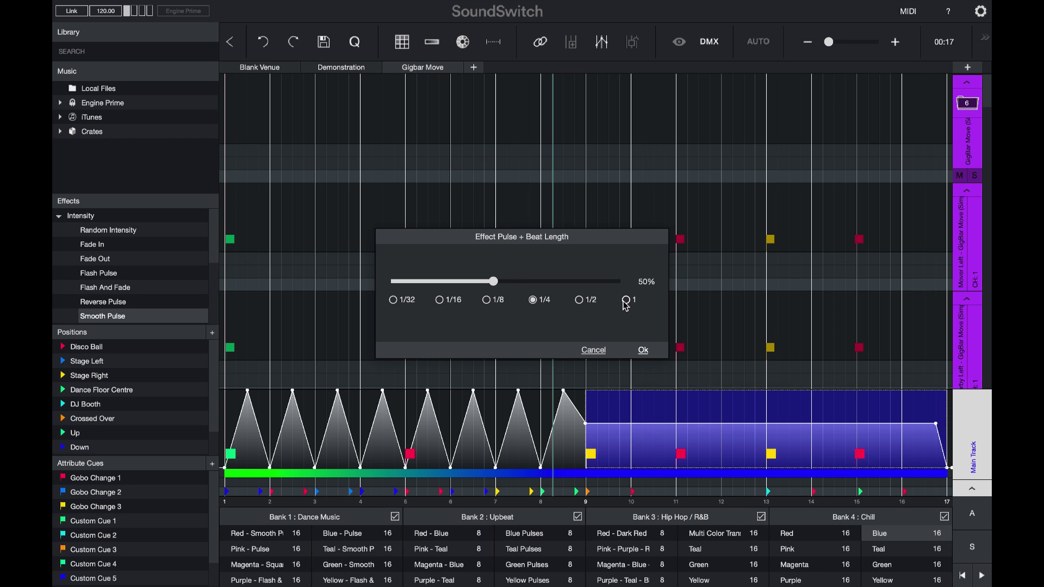
pyautogui.click(645, 351)
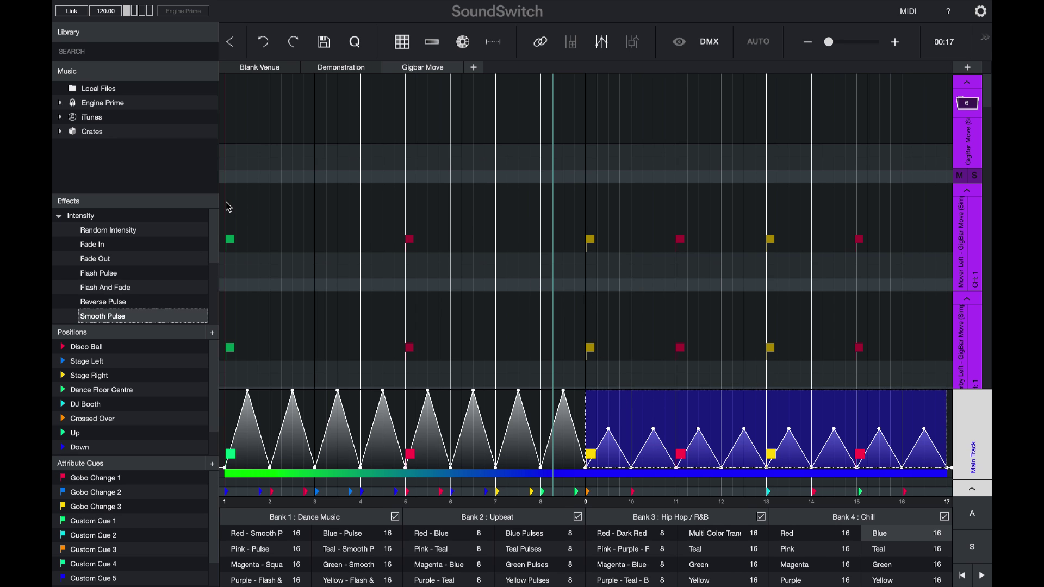
# Step: Apply solid green across the full 16 bars of the Mover Left lane
pyautogui.moveTo(229, 207); pyautogui.dragTo(979, 224)
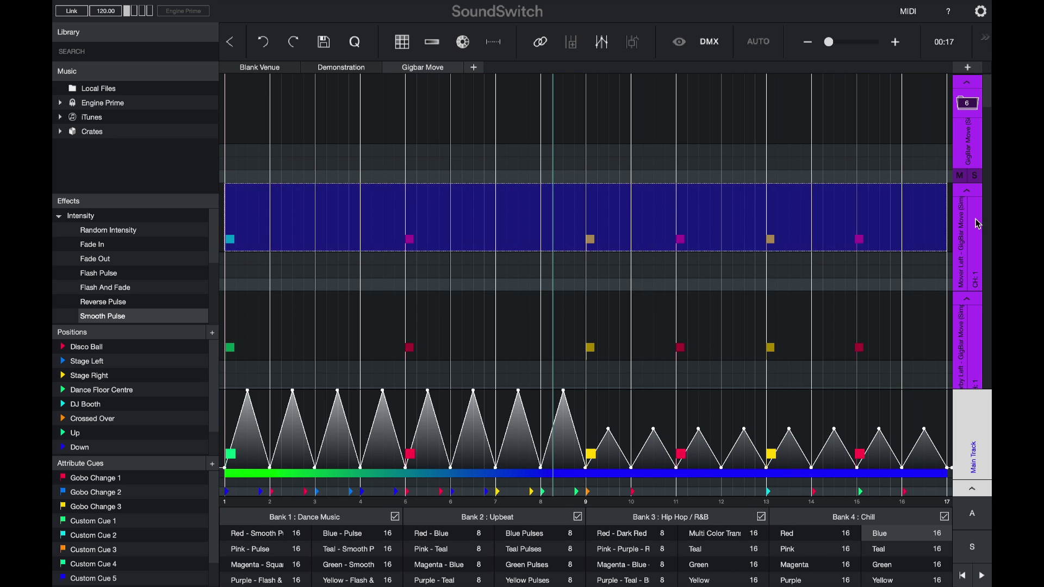
pyautogui.rightClick(832, 218)
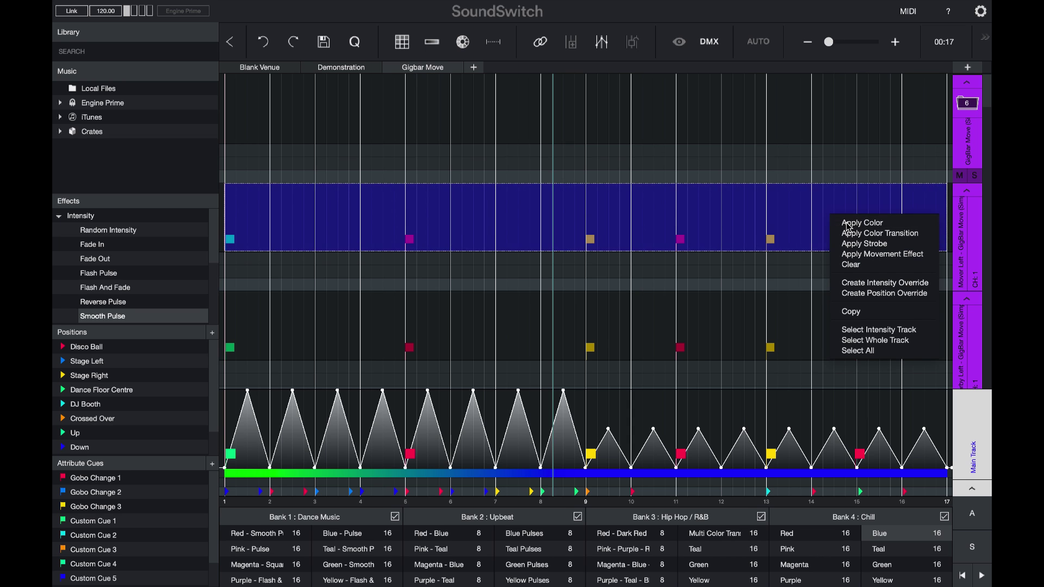
pyautogui.click(862, 223)
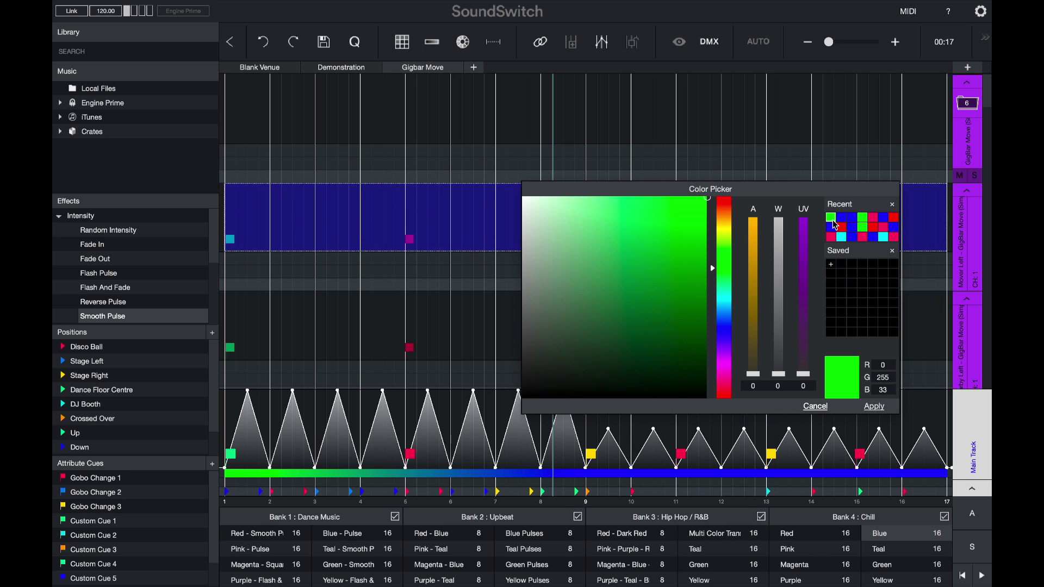
pyautogui.click(875, 407)
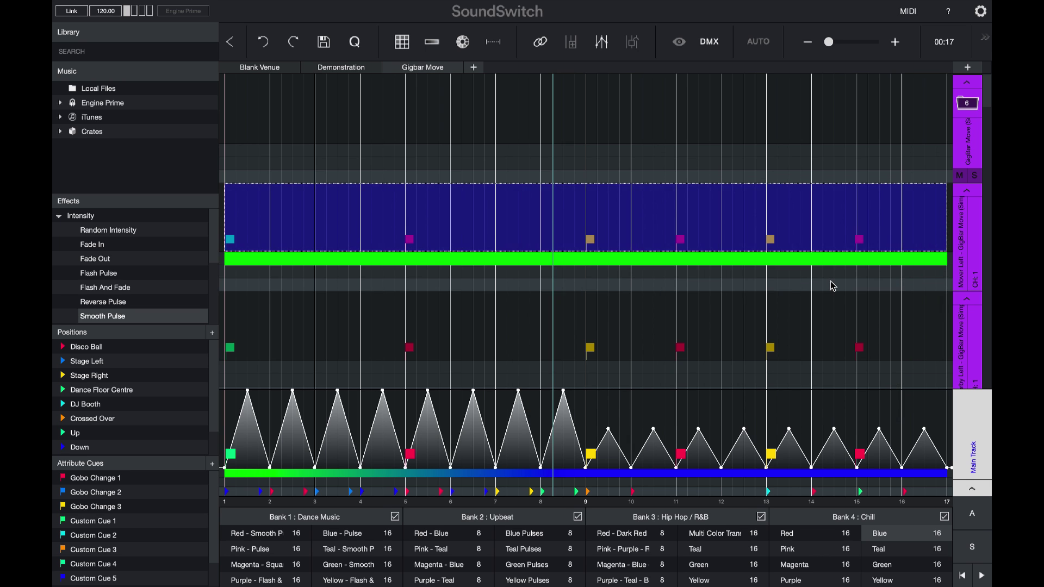
# Step: Select the full Mover Right lane and start applying green to it
pyautogui.scroll(-3, 834, 286)
pyautogui.scroll(-2, 368, 280)
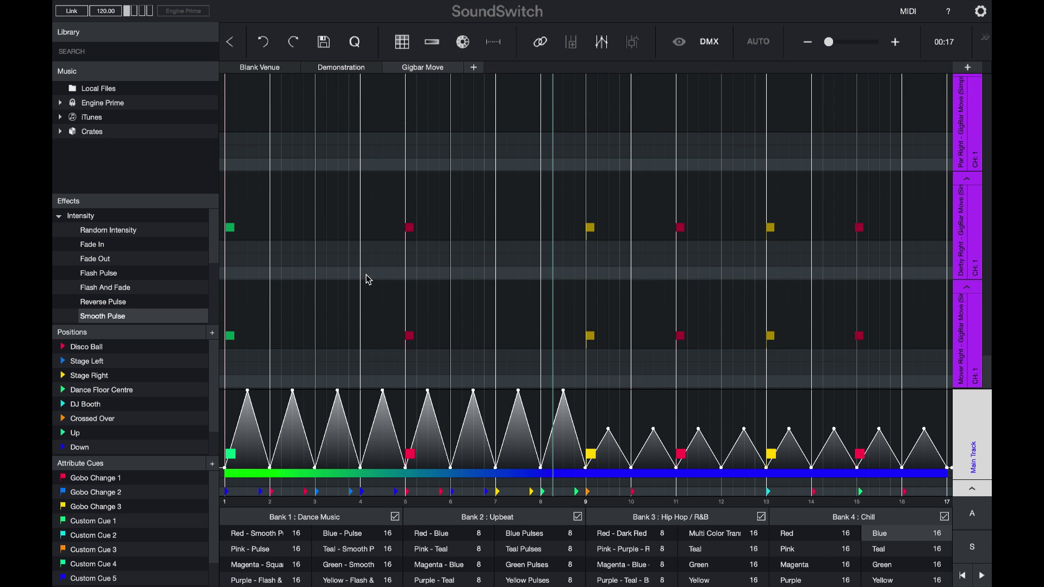
pyautogui.moveTo(233, 310); pyautogui.dragTo(952, 308)
pyautogui.rightClick(901, 318)
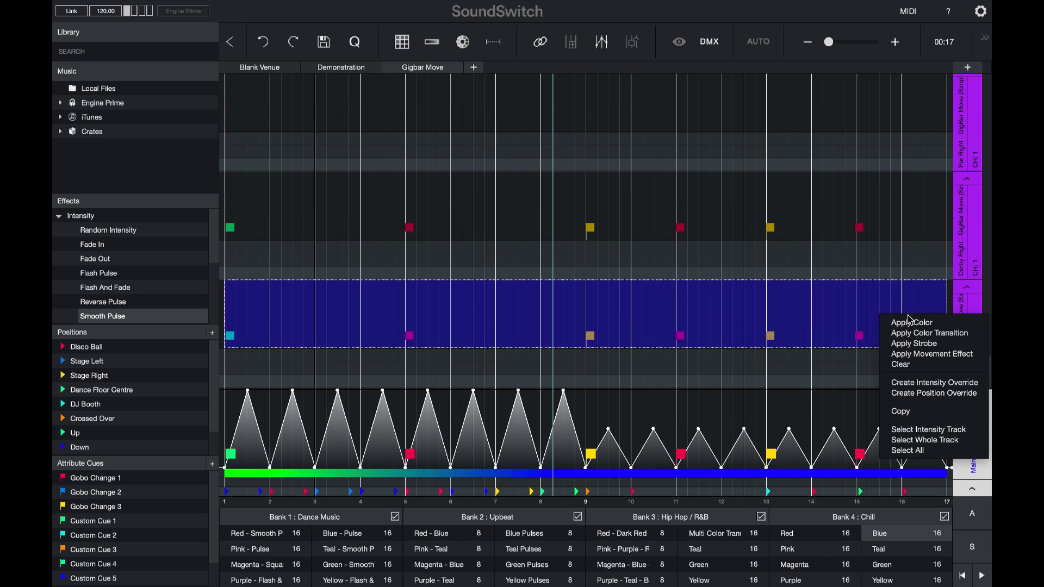
pyautogui.click(905, 321)
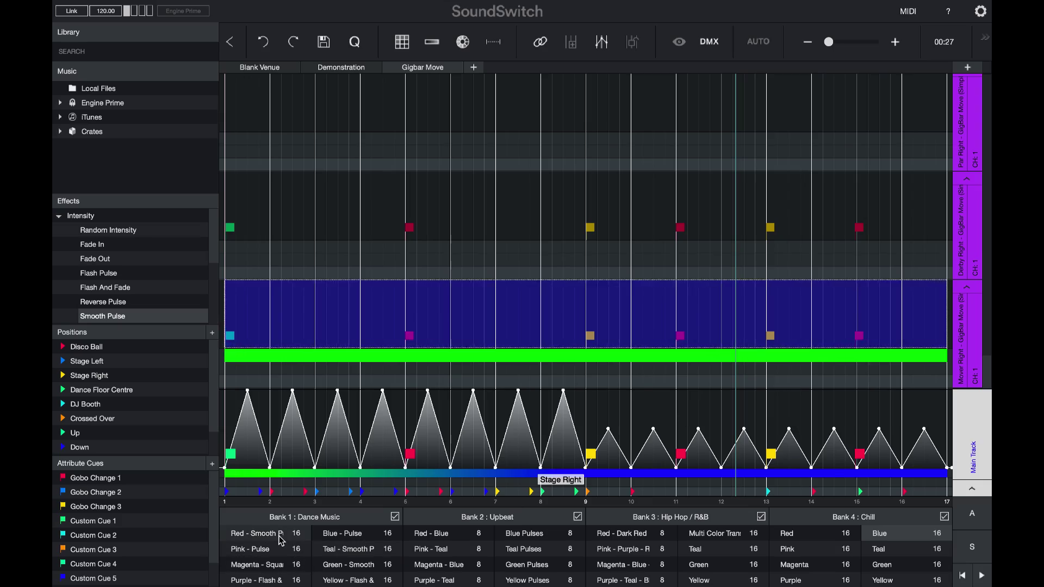
# Step: Preview Bank 1's Red - Smooth Pulse autoloop, then load Bank 2's Red - Blue autoloop
pyautogui.click(281, 542)
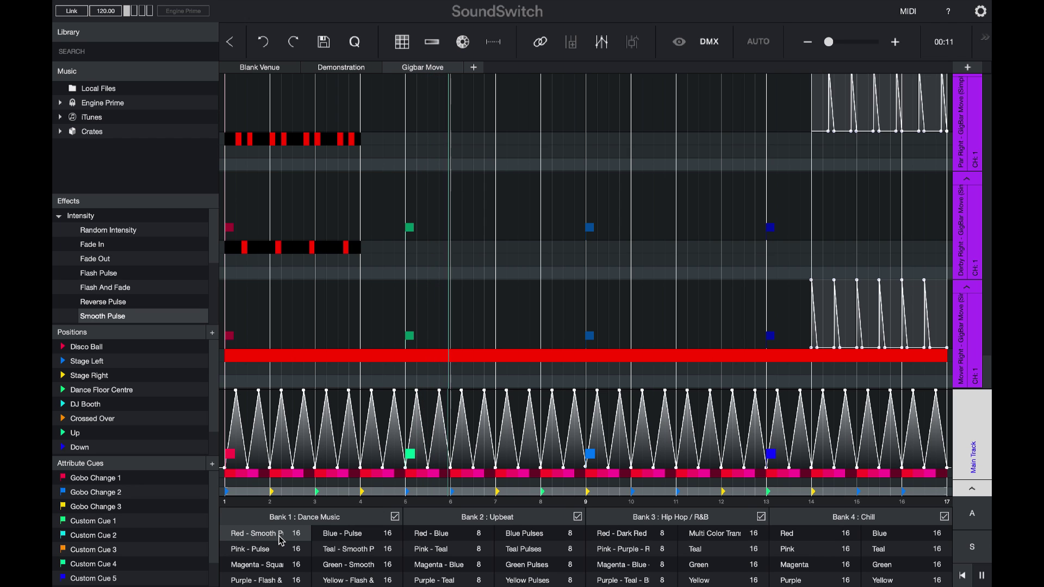
pyautogui.click(454, 538)
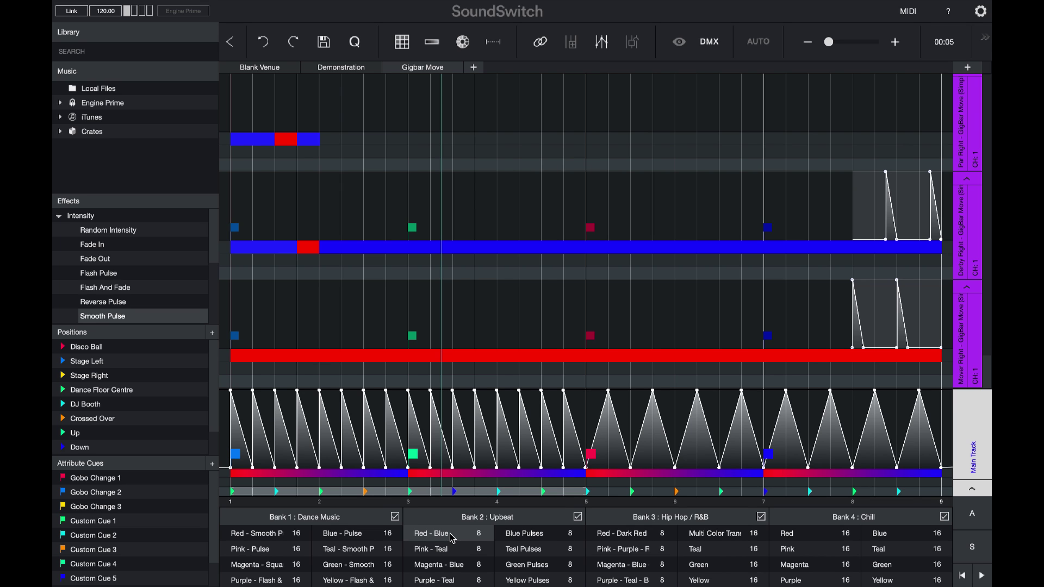
# Step: Load Bank 4's Pink autoloop and add a Group Forward Chase across bars 1–8
pyautogui.click(821, 551)
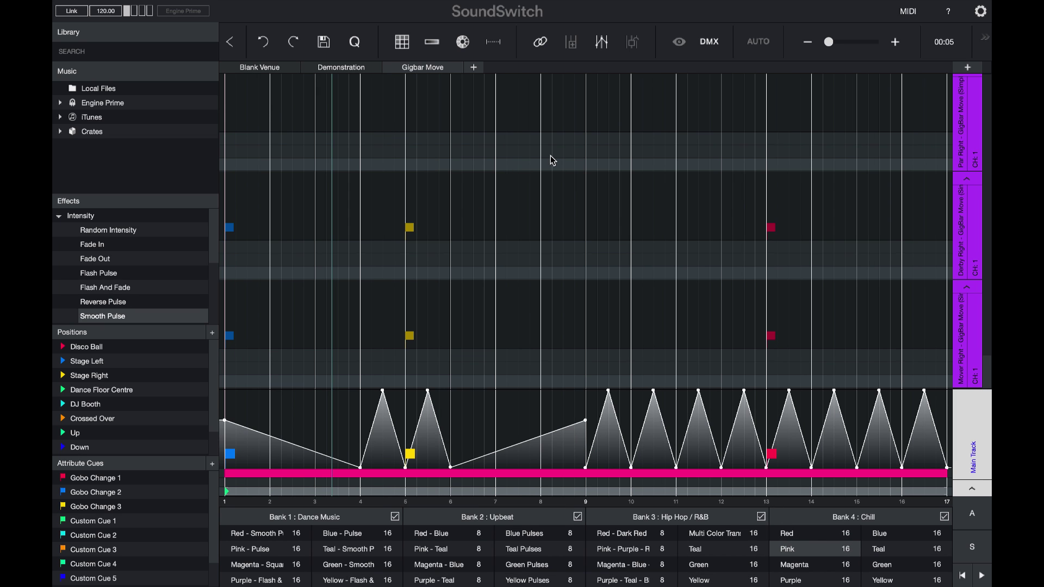
pyautogui.scroll(5, 553, 161)
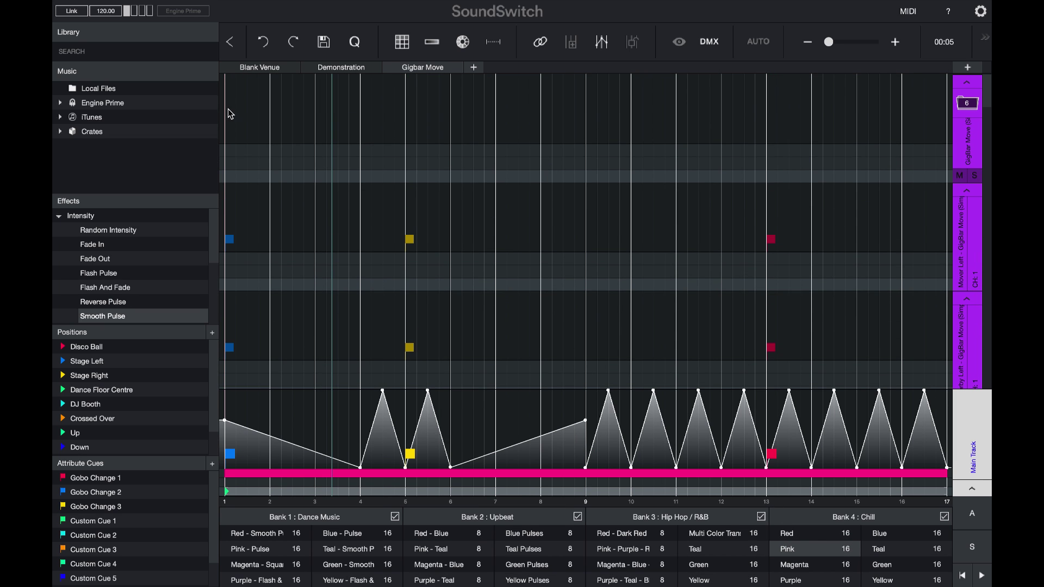
pyautogui.moveTo(230, 116); pyautogui.dragTo(541, 112)
pyautogui.click(81, 216)
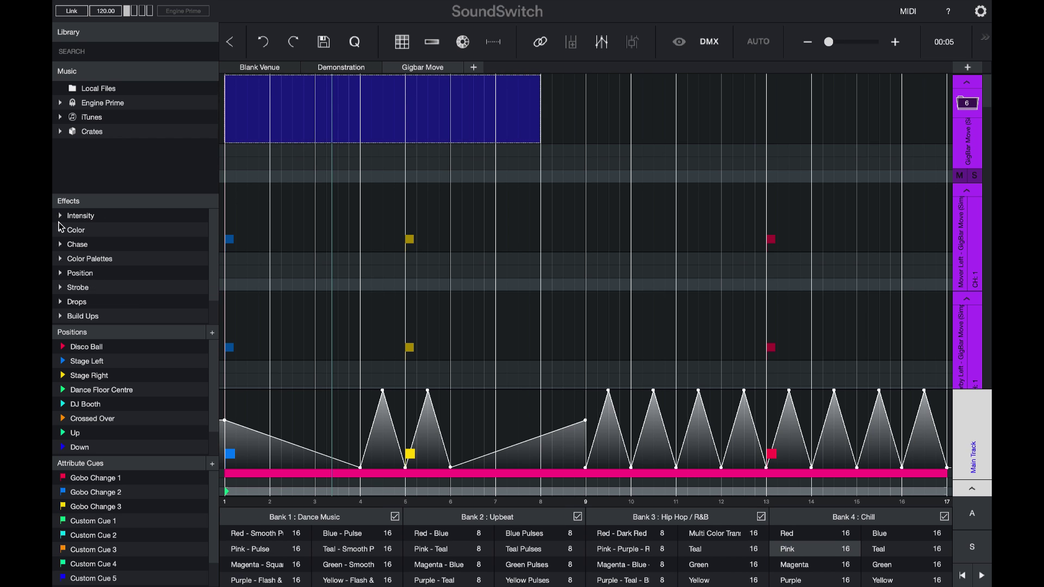
pyautogui.click(71, 245)
pyautogui.click(105, 260)
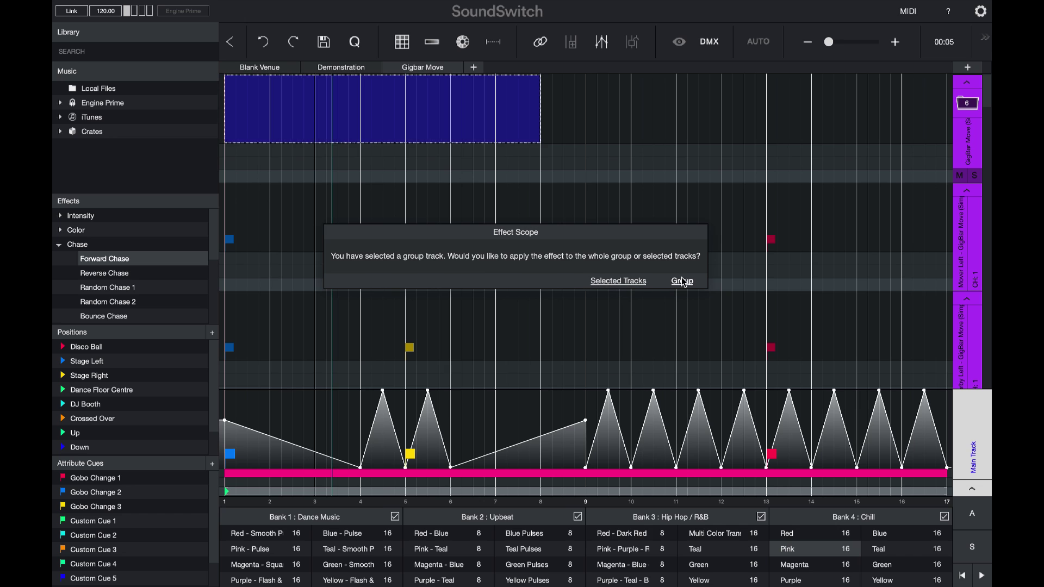
pyautogui.click(685, 283)
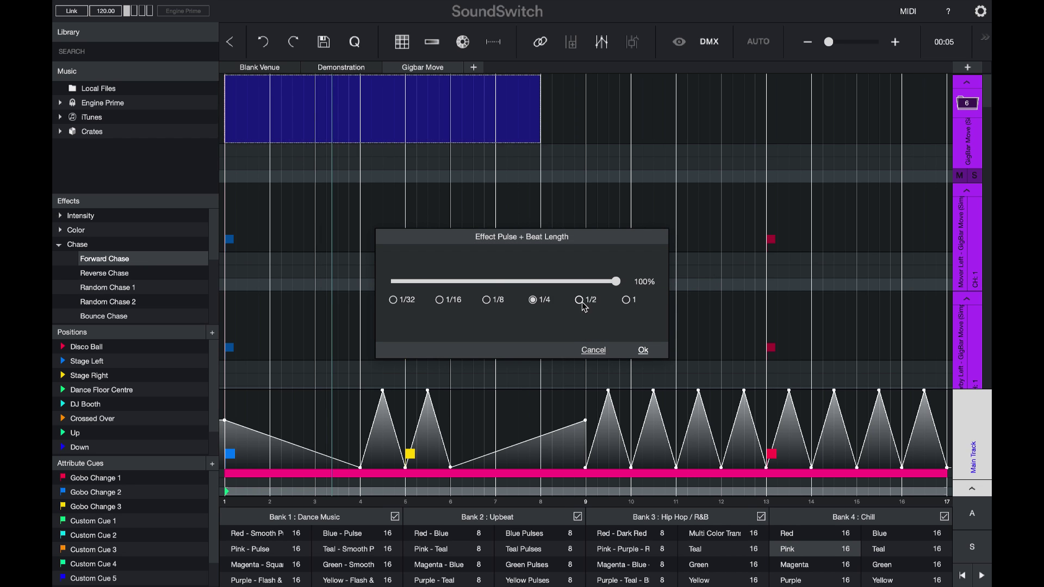
pyautogui.click(645, 351)
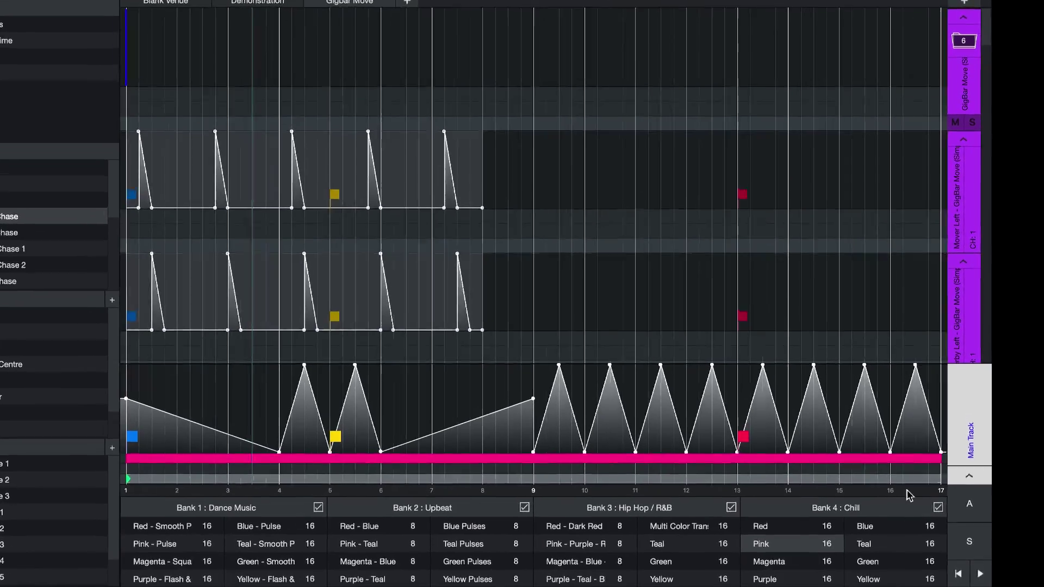
# Step: Replace Bank 4's Yellow cue with a new 32-beat autoloop
pyautogui.rightClick(908, 583)
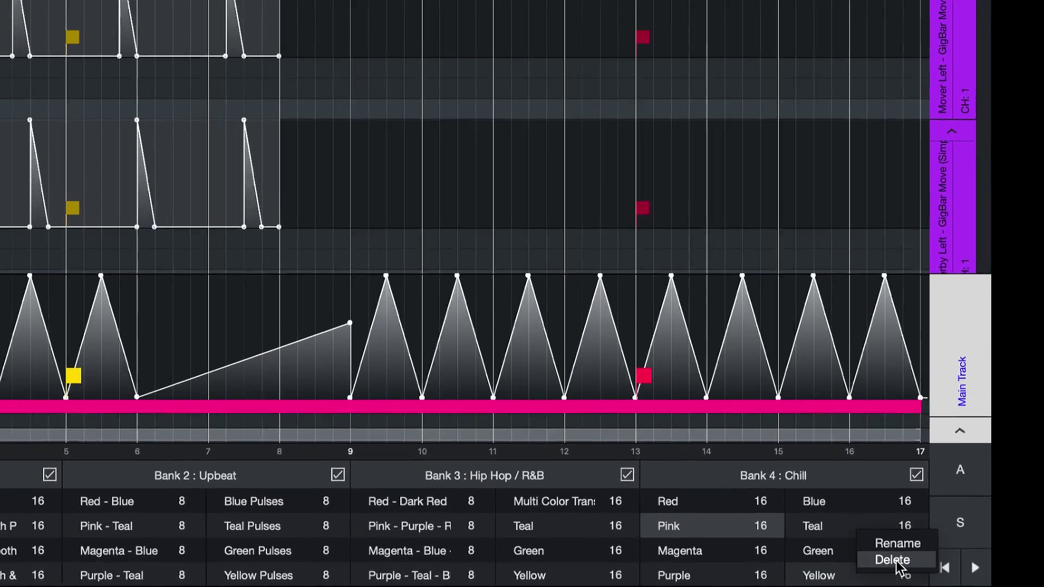
pyautogui.click(910, 565)
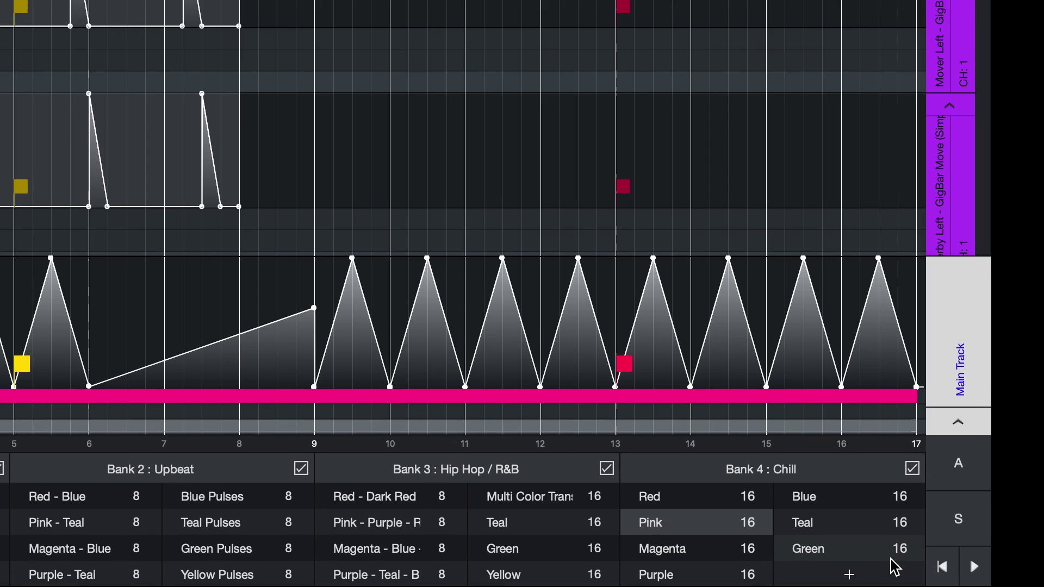
pyautogui.click(849, 575)
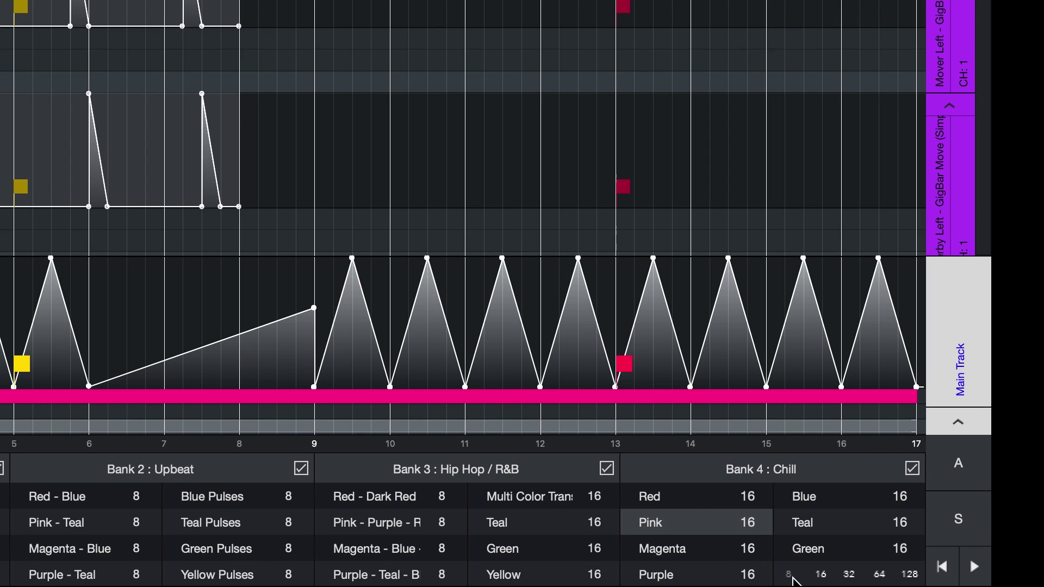
pyautogui.click(851, 575)
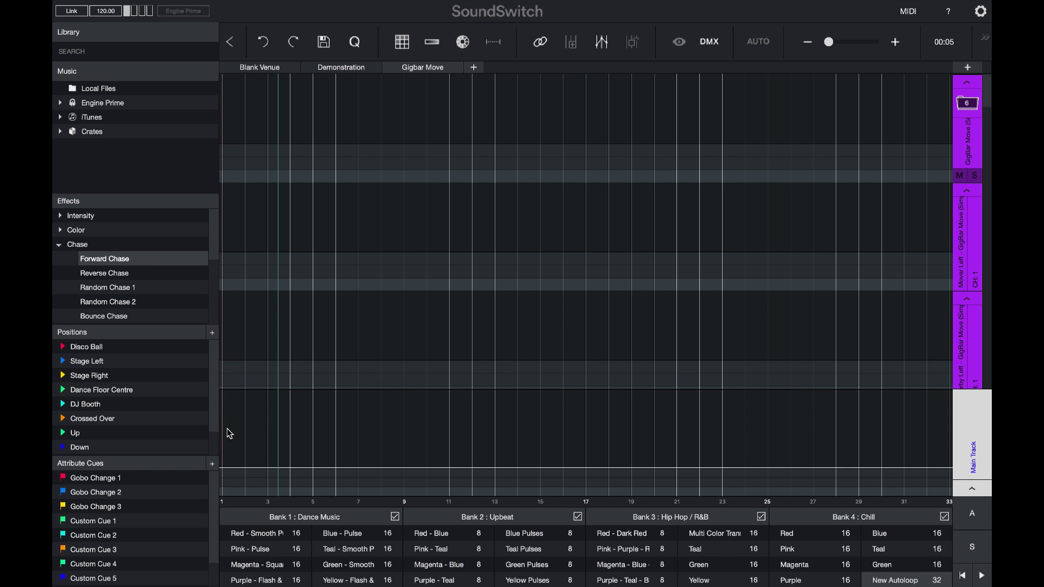
# Step: Add a blue-to-red colour transition across the whole main track
pyautogui.moveTo(230, 434); pyautogui.dragTo(836, 416)
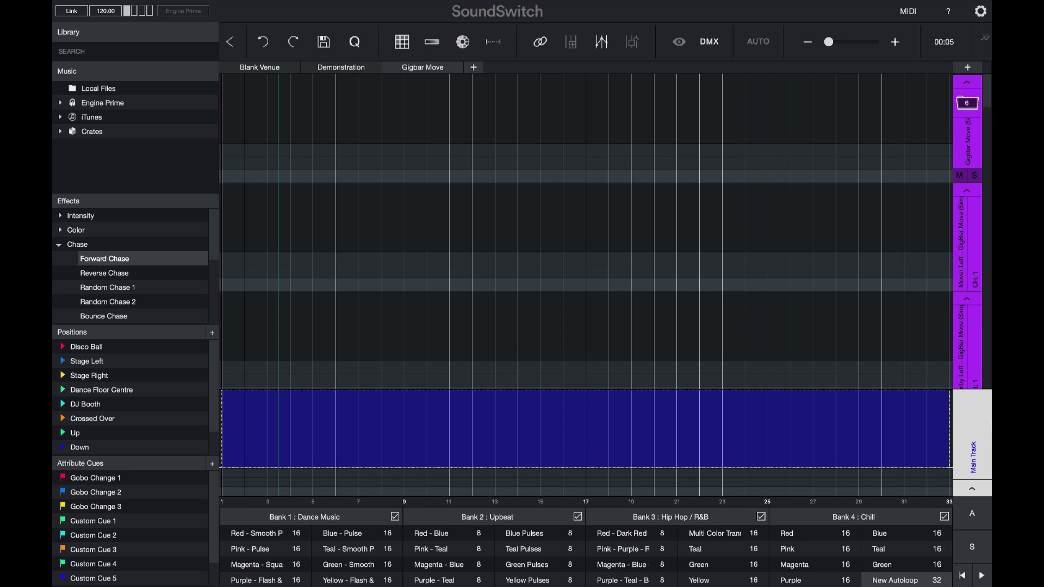
pyautogui.rightClick(836, 416)
pyautogui.click(851, 428)
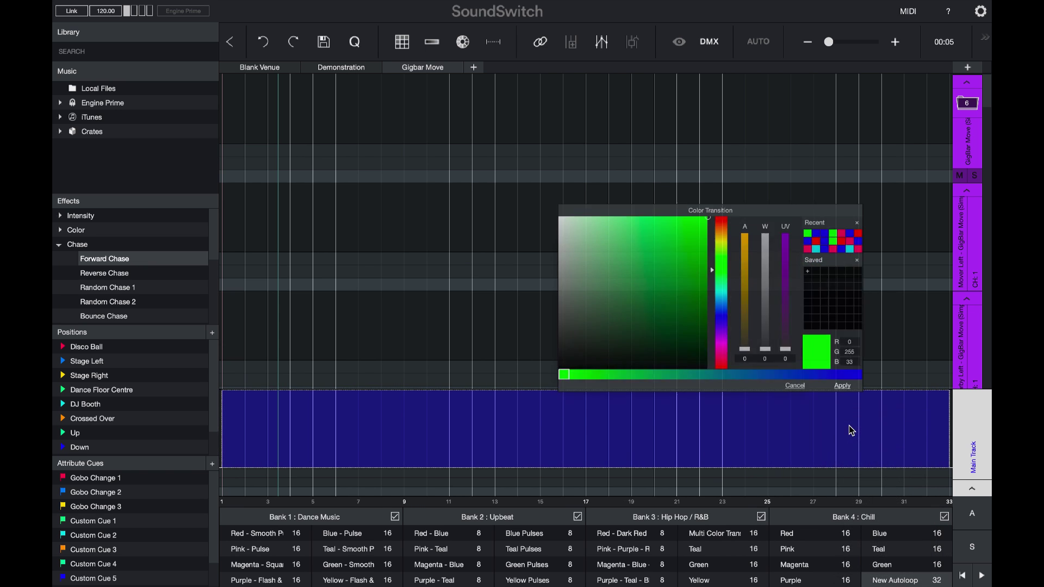
pyautogui.click(844, 233)
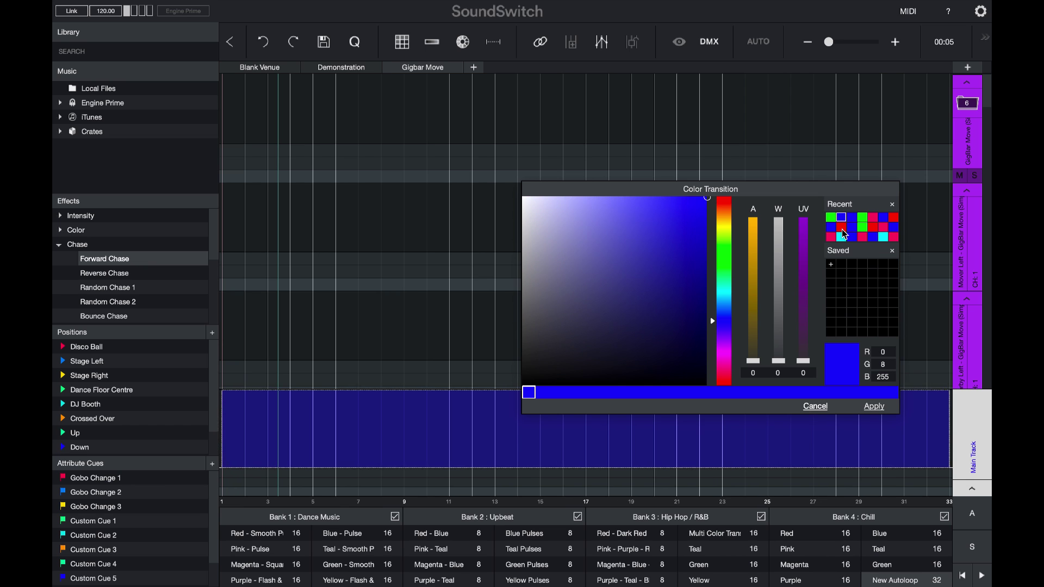
pyautogui.click(844, 235)
pyautogui.click(841, 227)
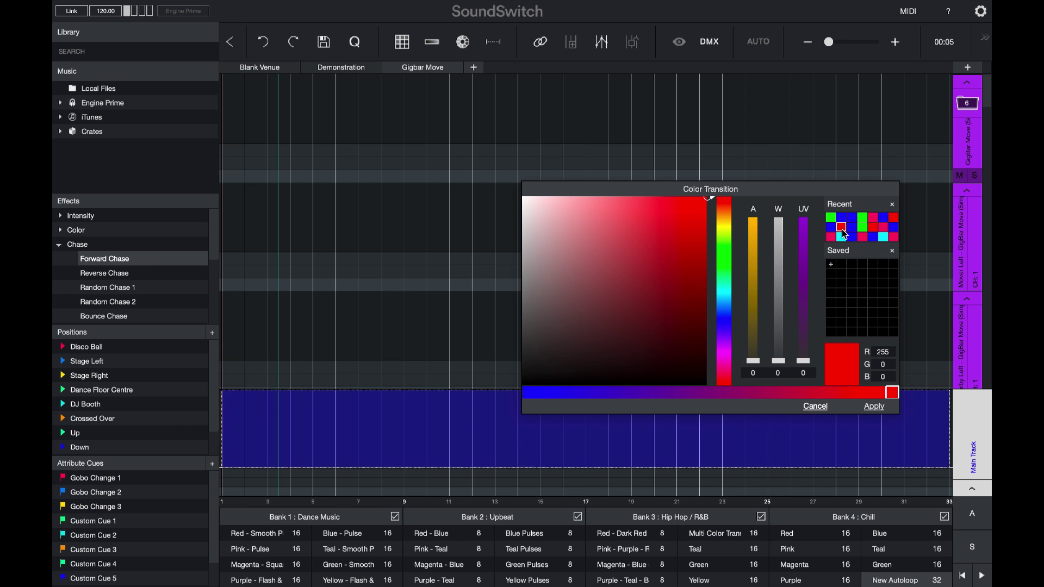
pyautogui.click(875, 405)
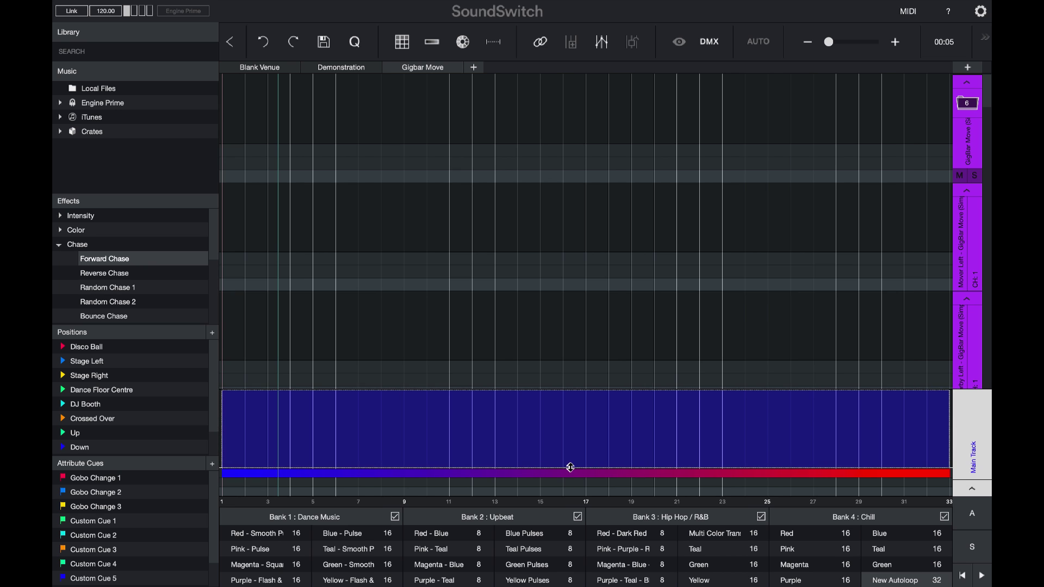
# Step: Raise the clip's intensity, preview playback, and trim the transition to end at beat 9
pyautogui.moveTo(570, 468); pyautogui.dragTo(583, 389)
pyautogui.press('space')
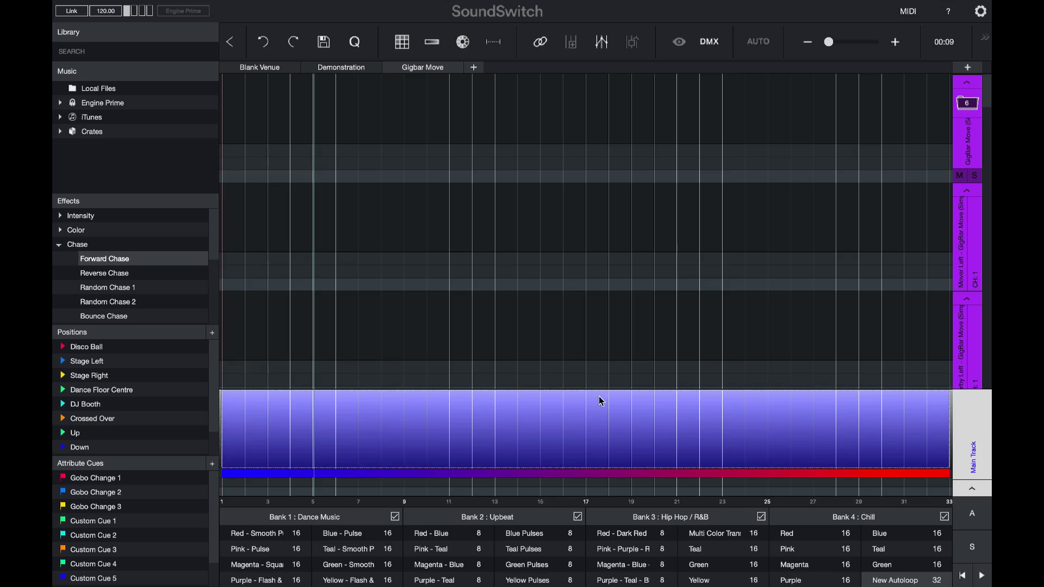
pyautogui.moveTo(934, 472); pyautogui.dragTo(404, 487)
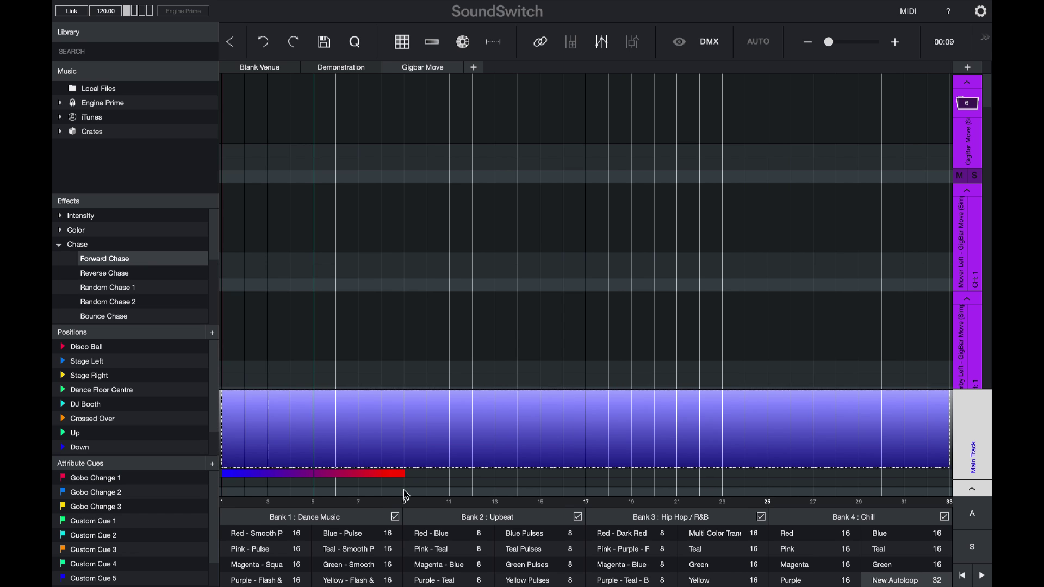
# Step: Copy the blue-to-red transition and paste copies at beats 9, 17 and 25
pyautogui.click(405, 480)
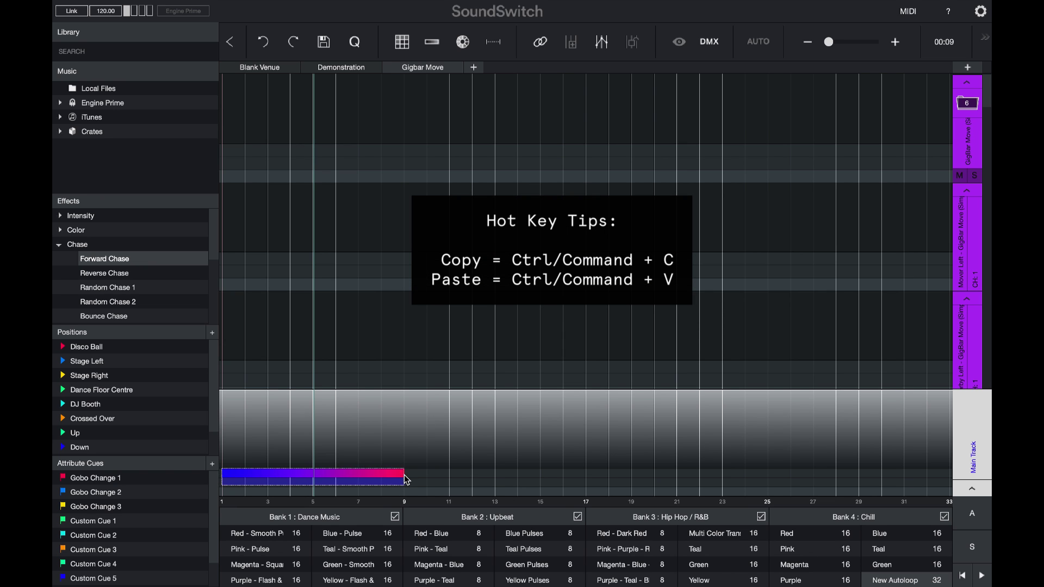
pyautogui.hotkey('ctrl', 'c')
pyautogui.hotkey('ctrl', 'v')
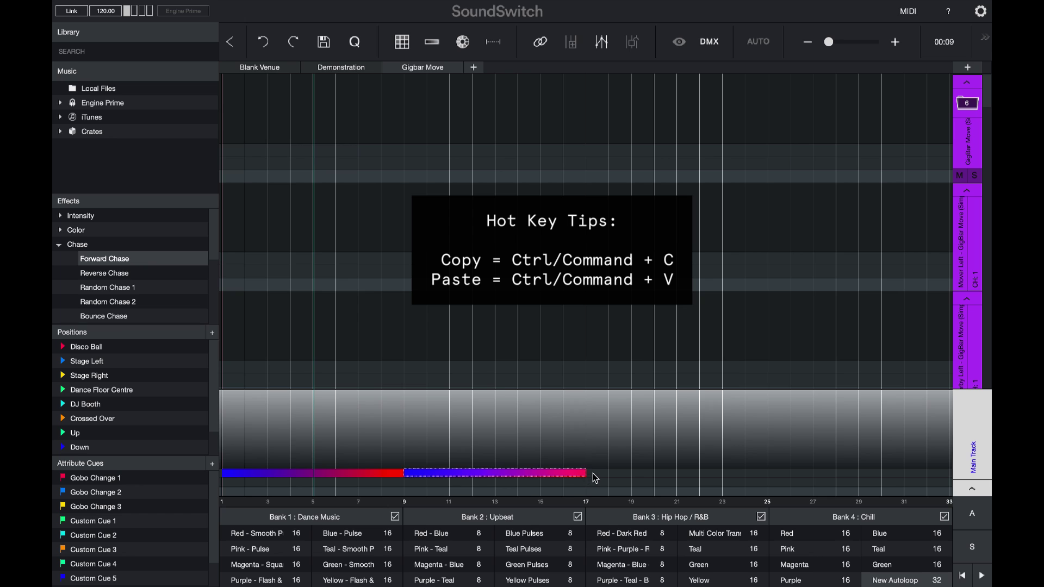
pyautogui.hotkey('ctrl', 'v')
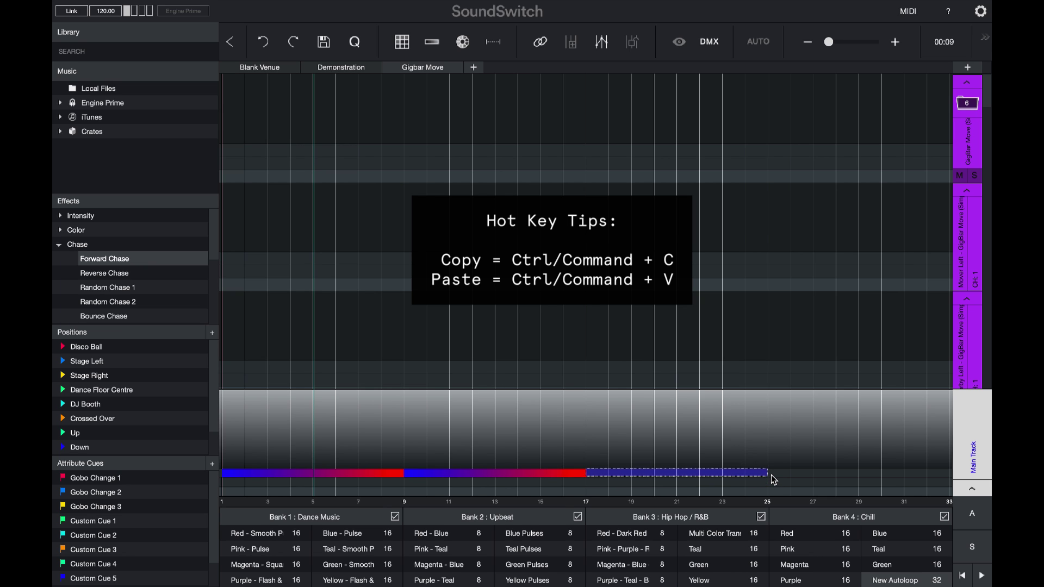
pyautogui.click(772, 461)
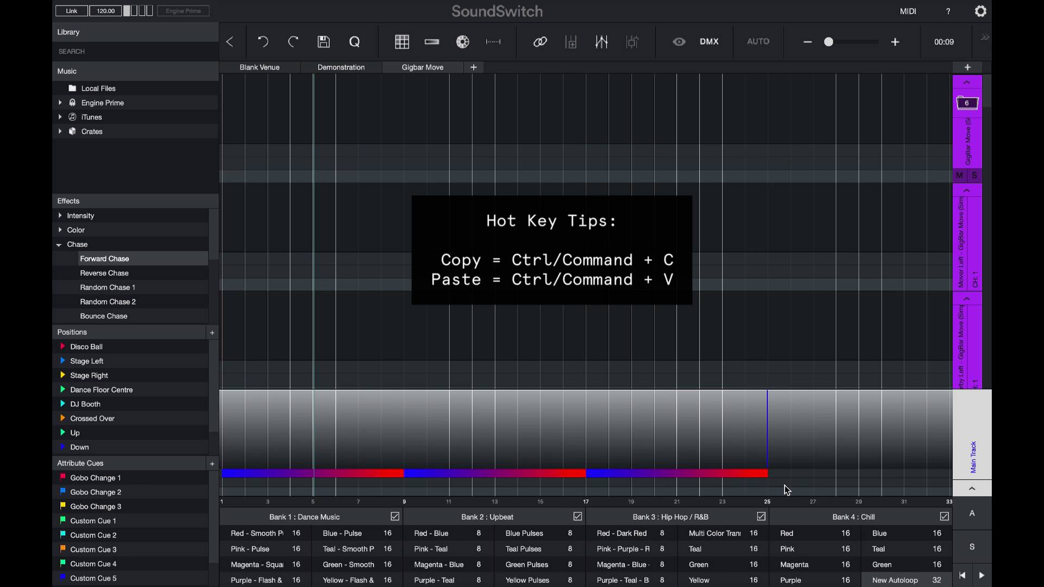
pyautogui.hotkey('ctrl', 'v')
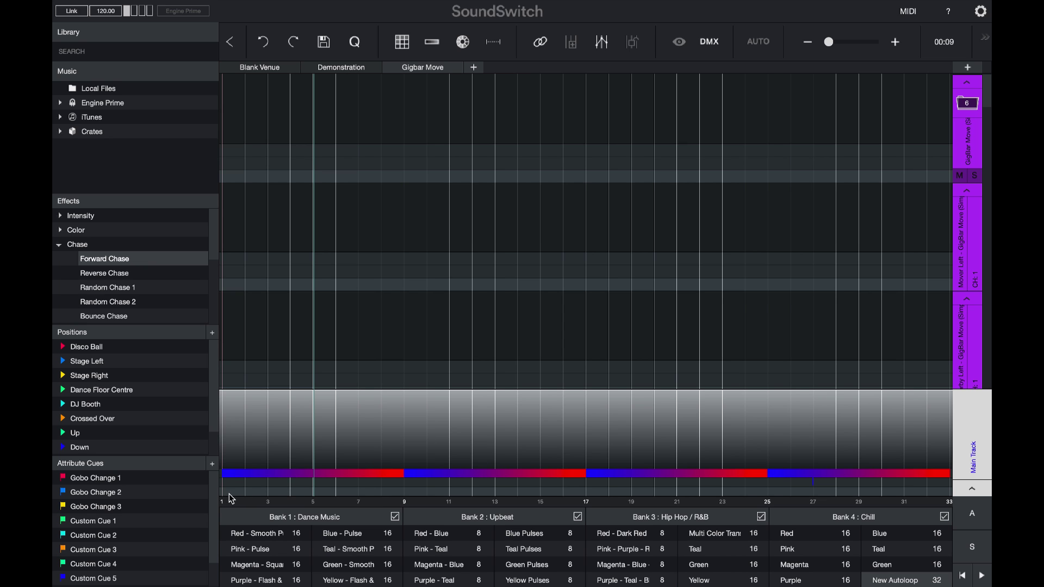
# Step: Apply Smooth Pulse to beats 1–9 and raise the intensity level afterward
pyautogui.click(221, 447)
pyautogui.moveTo(238, 444); pyautogui.dragTo(399, 443)
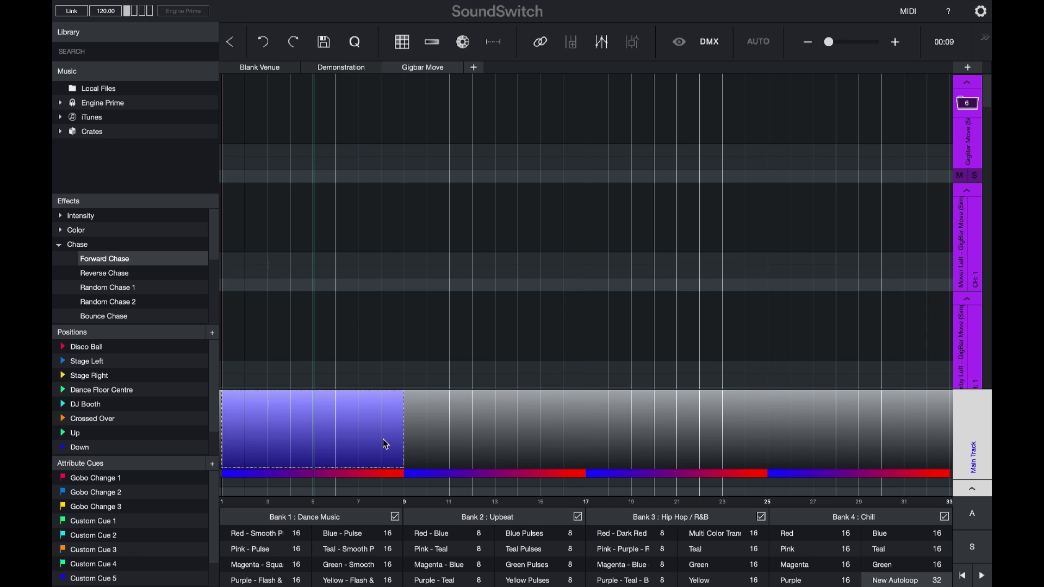
pyautogui.click(62, 245)
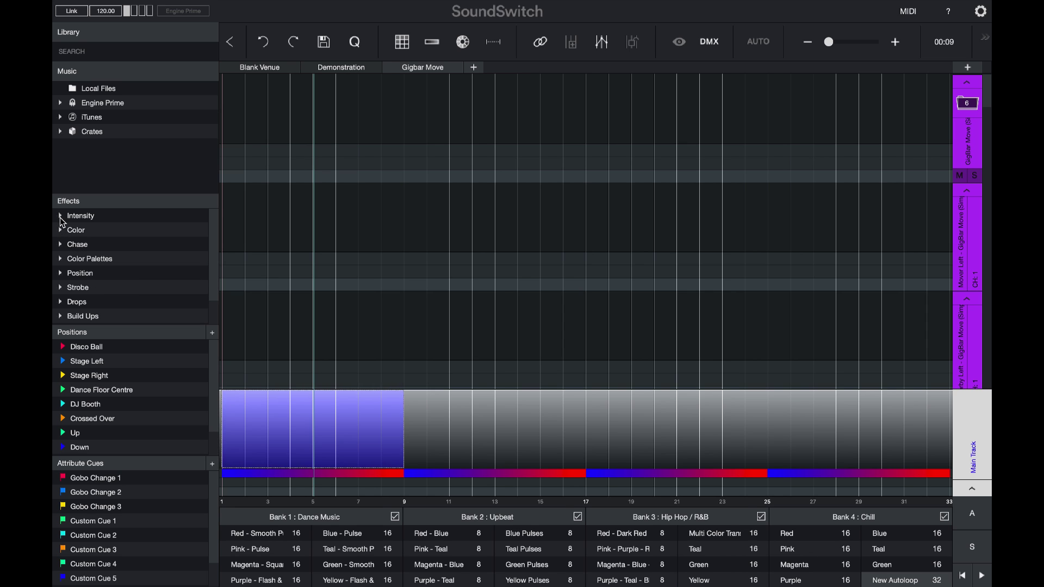
pyautogui.click(60, 218)
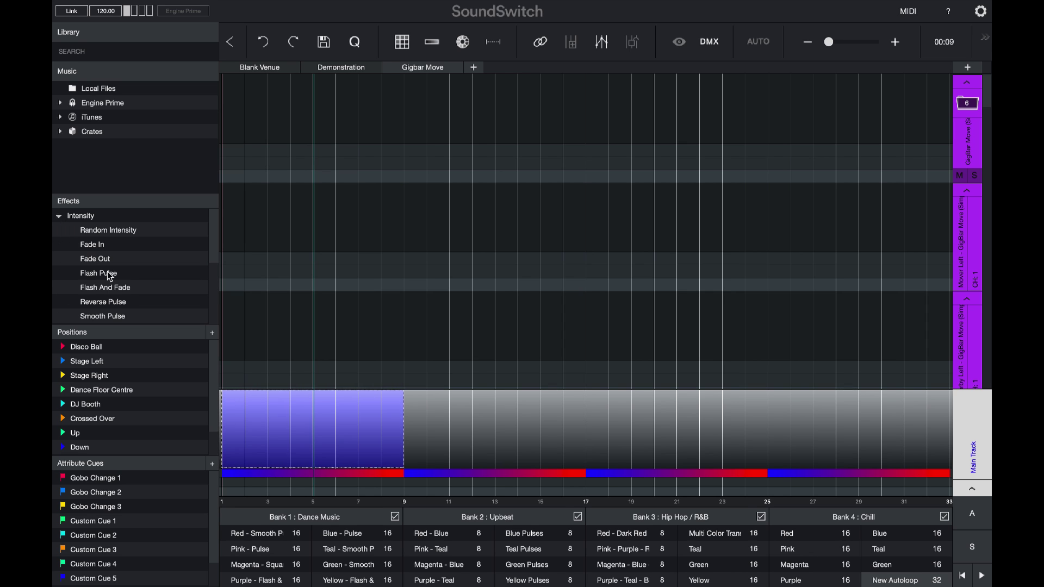
pyautogui.scroll(-2, 116, 285)
pyautogui.doubleClick(125, 290)
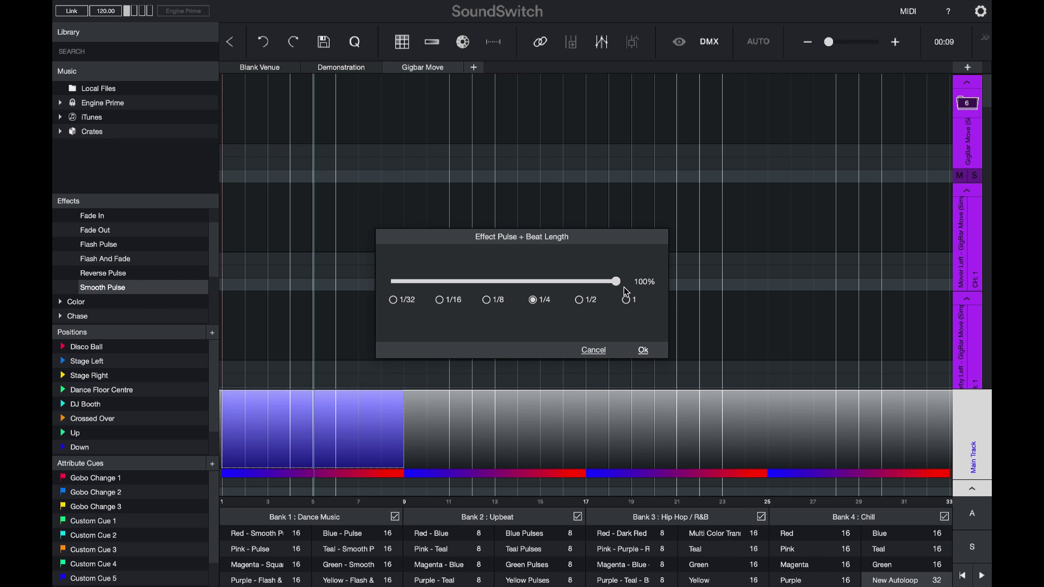
pyautogui.click(647, 352)
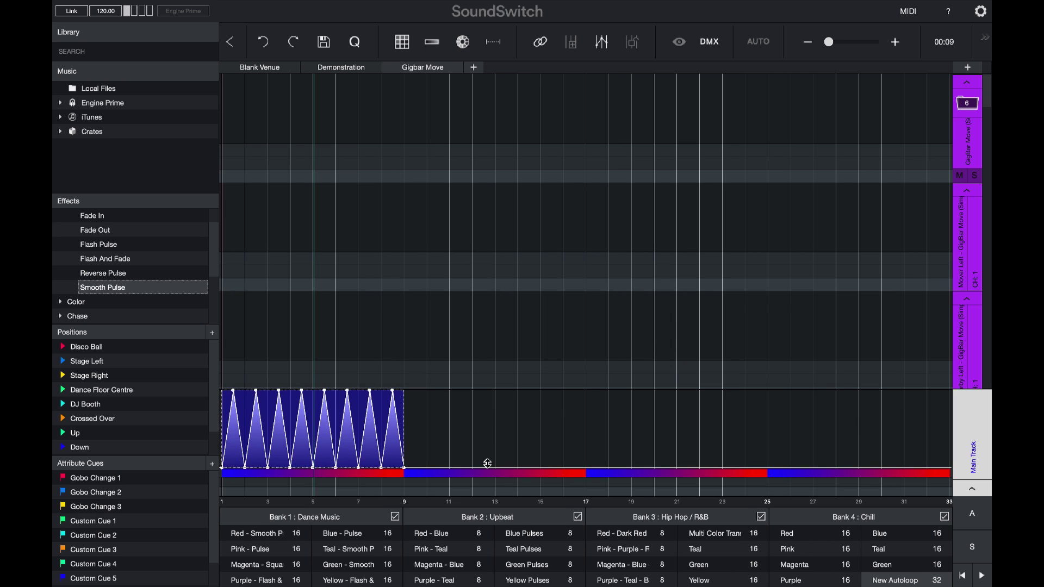
pyautogui.moveTo(484, 463); pyautogui.dragTo(485, 427)
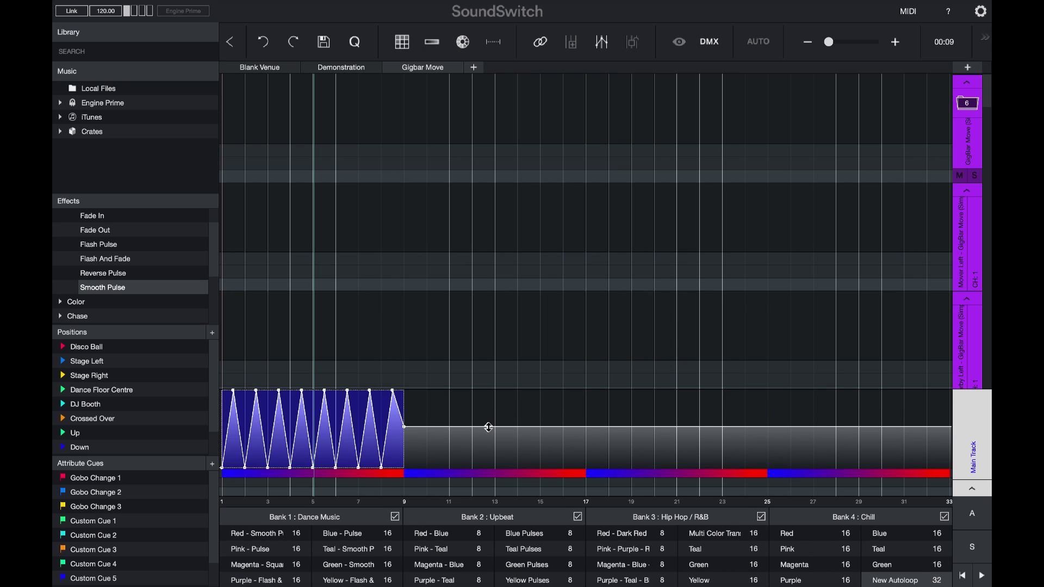
# Step: Add a half-beat Flash Pulse over beats 17–25 and flatten beats 9–17 to full intensity
pyautogui.moveTo(601, 413); pyautogui.dragTo(757, 403)
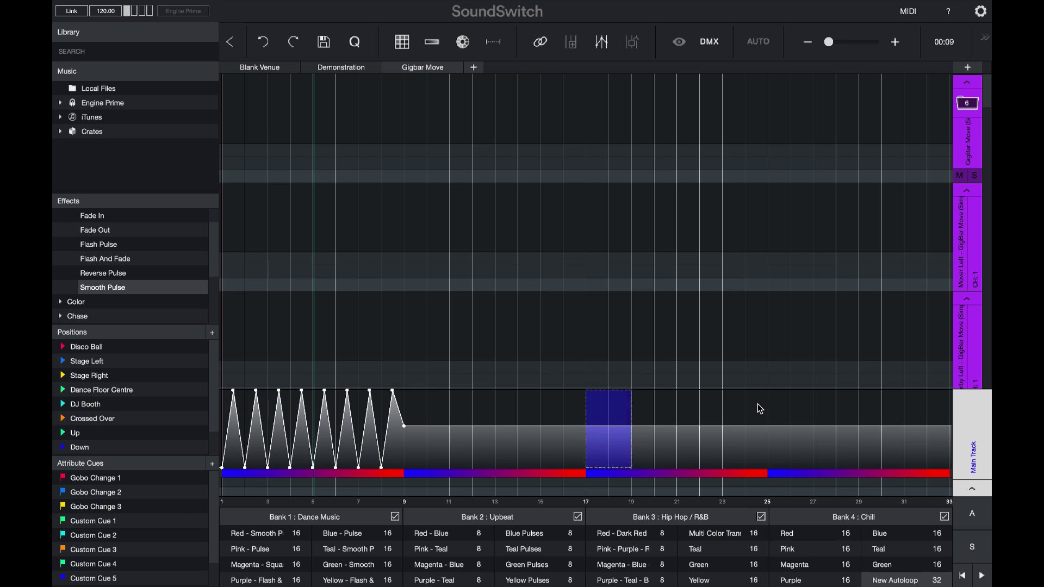
pyautogui.scroll(2, 155, 255)
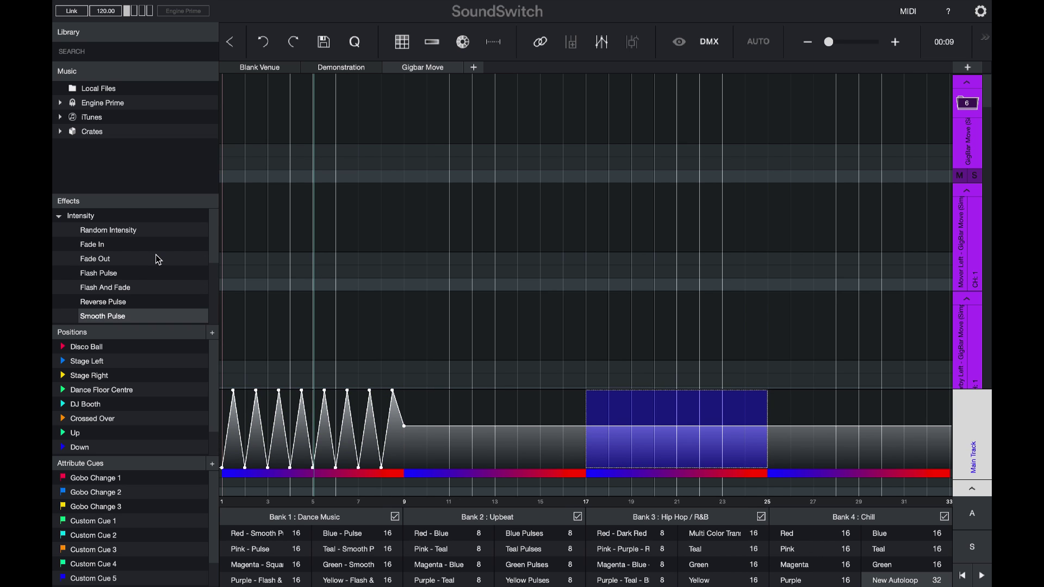
pyautogui.click(116, 273)
pyautogui.doubleClick(118, 274)
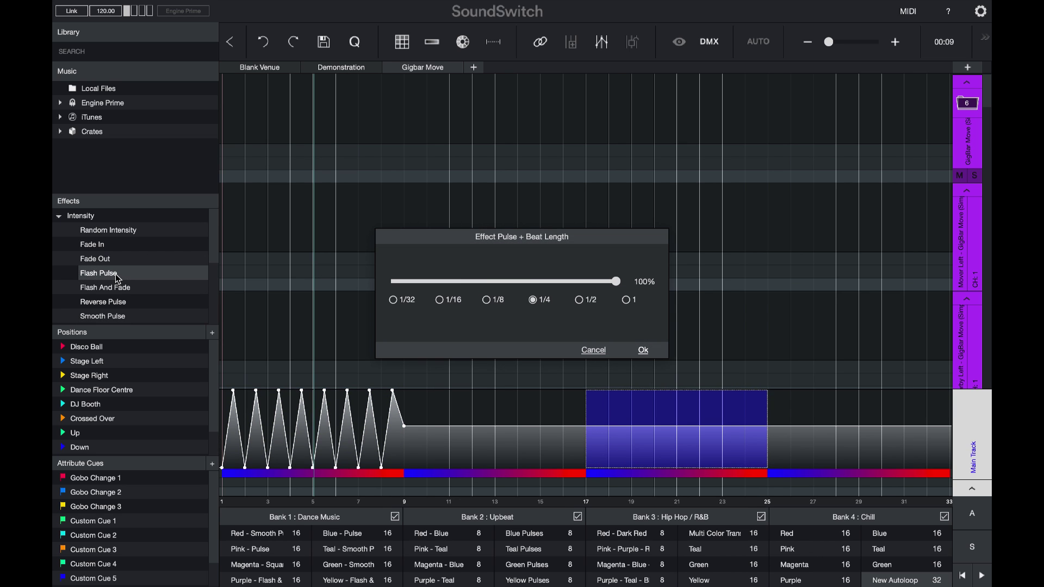
pyautogui.click(583, 303)
pyautogui.click(644, 350)
pyautogui.click(795, 433)
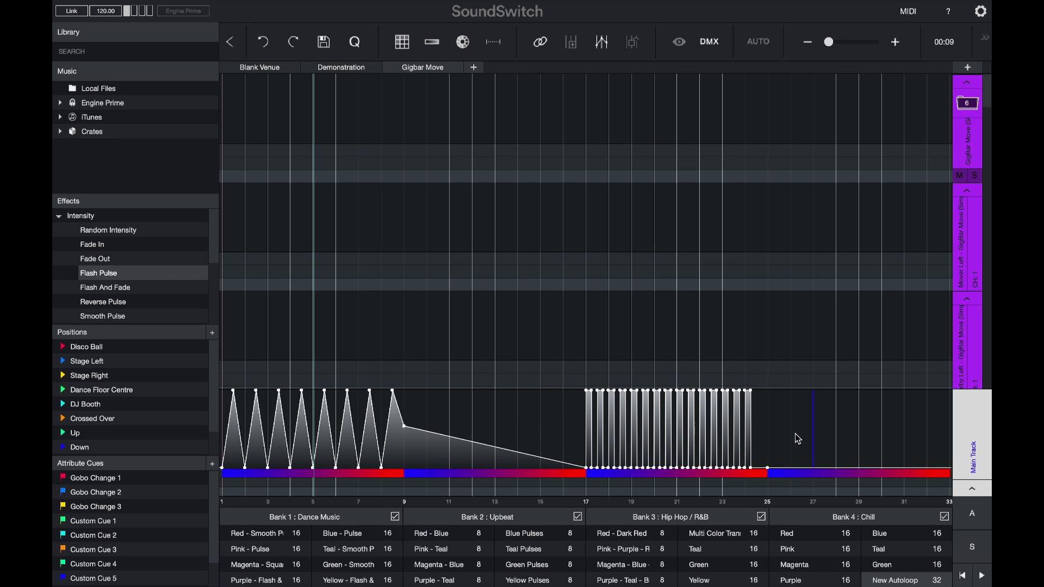
pyautogui.moveTo(783, 467); pyautogui.dragTo(782, 382)
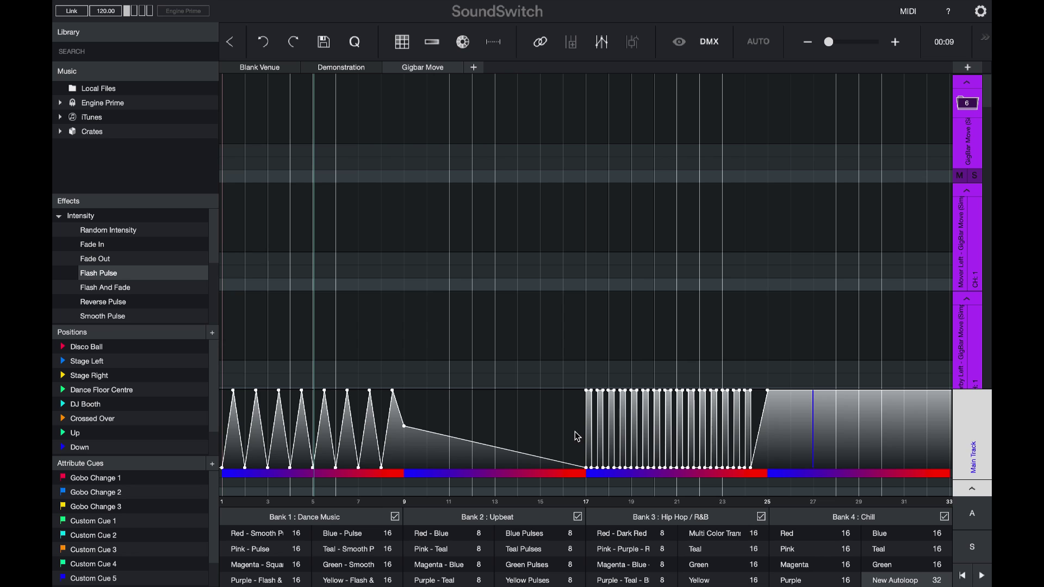
pyautogui.moveTo(403, 426); pyautogui.dragTo(613, 374)
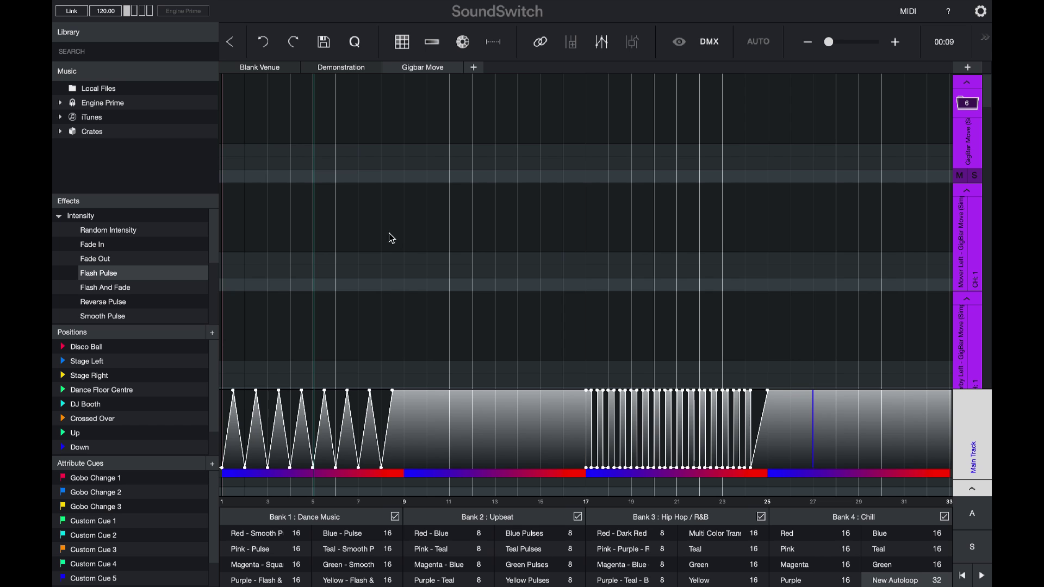
# Step: Colour the full length of the fixture lane blue from the recent swatches
pyautogui.moveTo(227, 220); pyautogui.dragTo(968, 217)
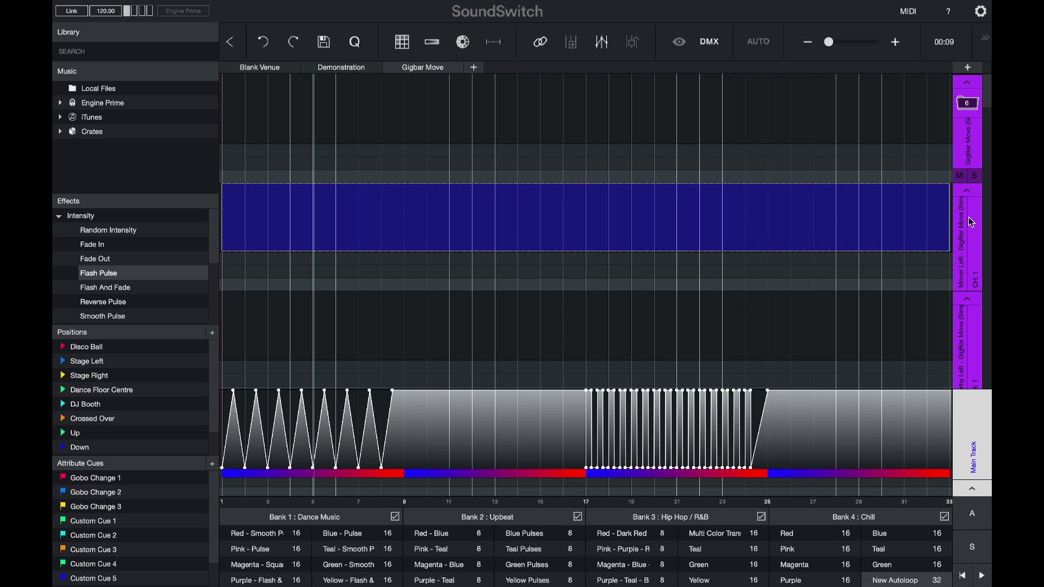
pyautogui.rightClick(845, 218)
pyautogui.click(851, 223)
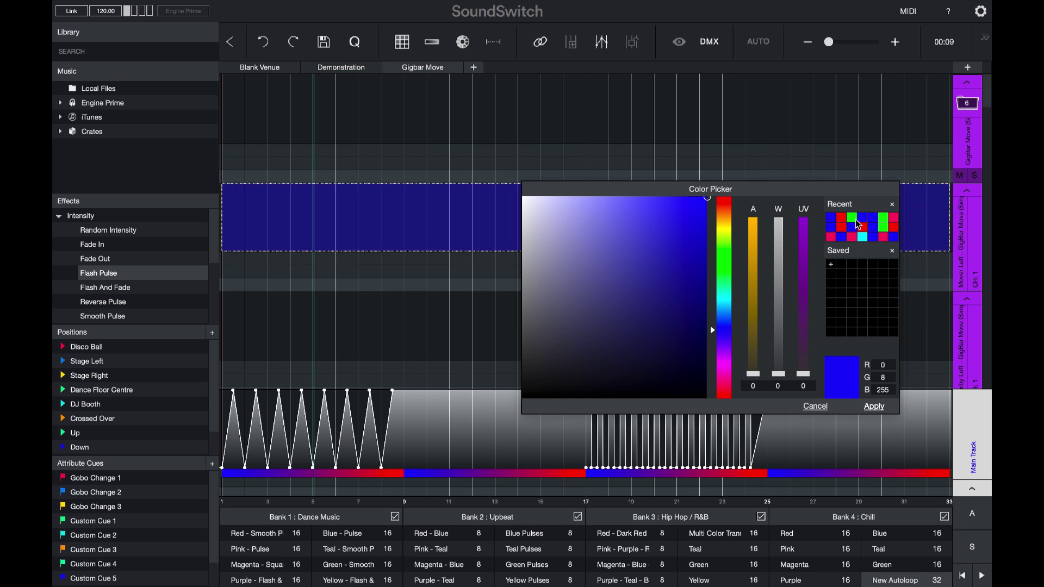
pyautogui.click(849, 225)
pyautogui.click(875, 407)
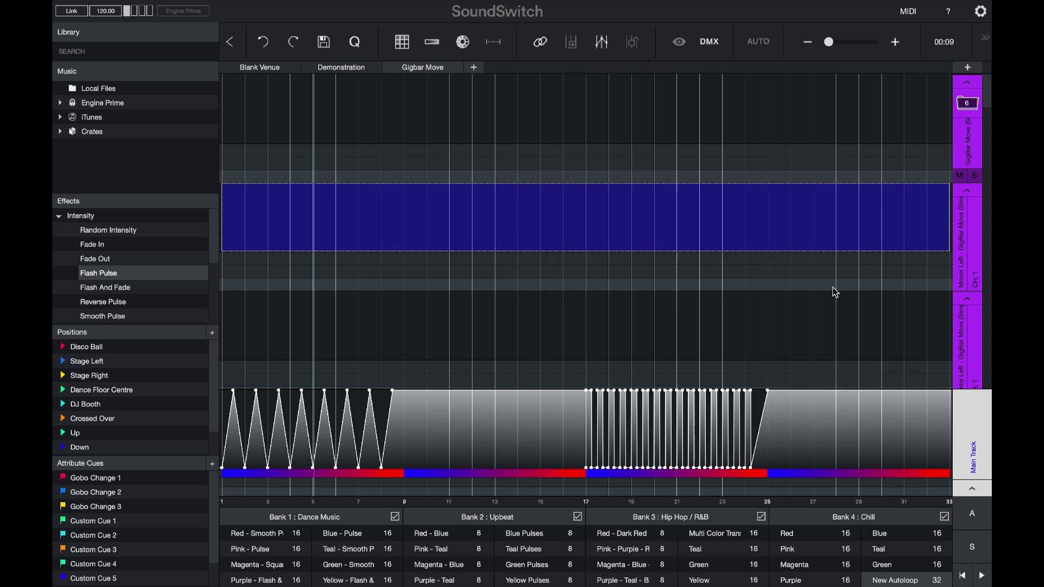
# Step: Fill the Mover Right lane with solid red across the whole 32-beat loop
pyautogui.scroll(-2, 835, 291)
pyautogui.scroll(-3, 836, 293)
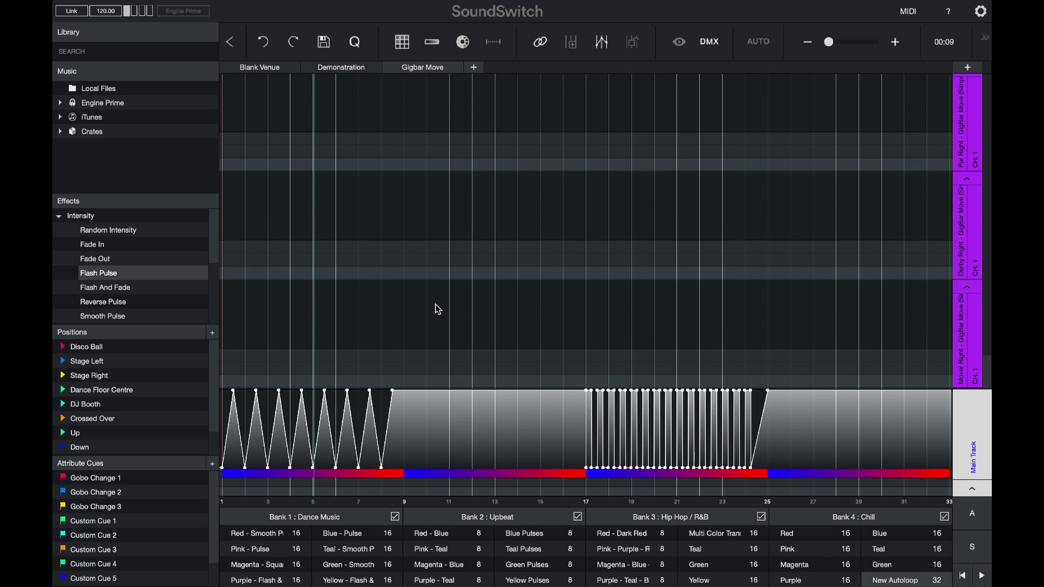
pyautogui.doubleClick(367, 308)
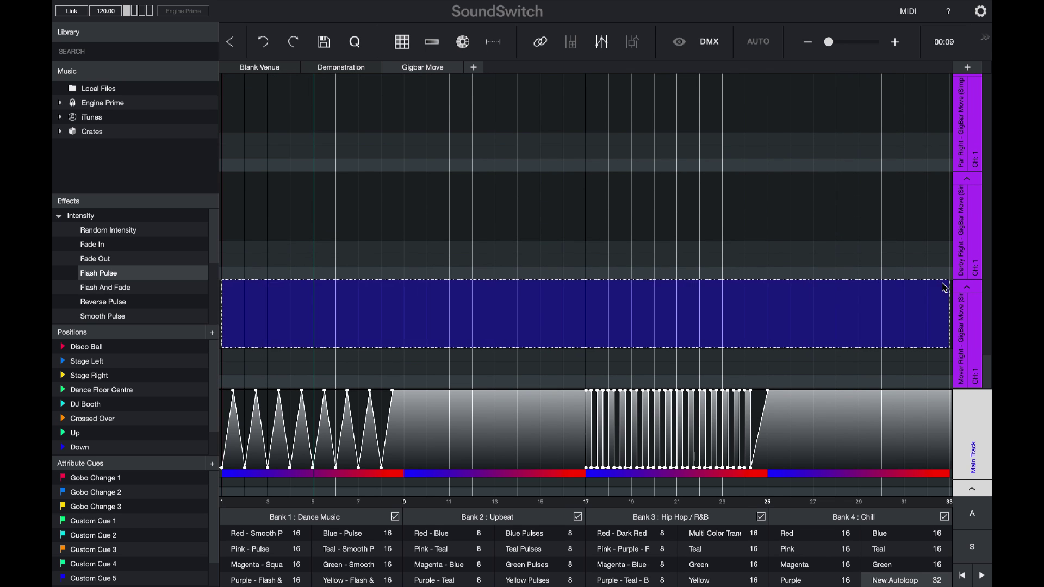
pyautogui.rightClick(865, 313)
pyautogui.click(875, 318)
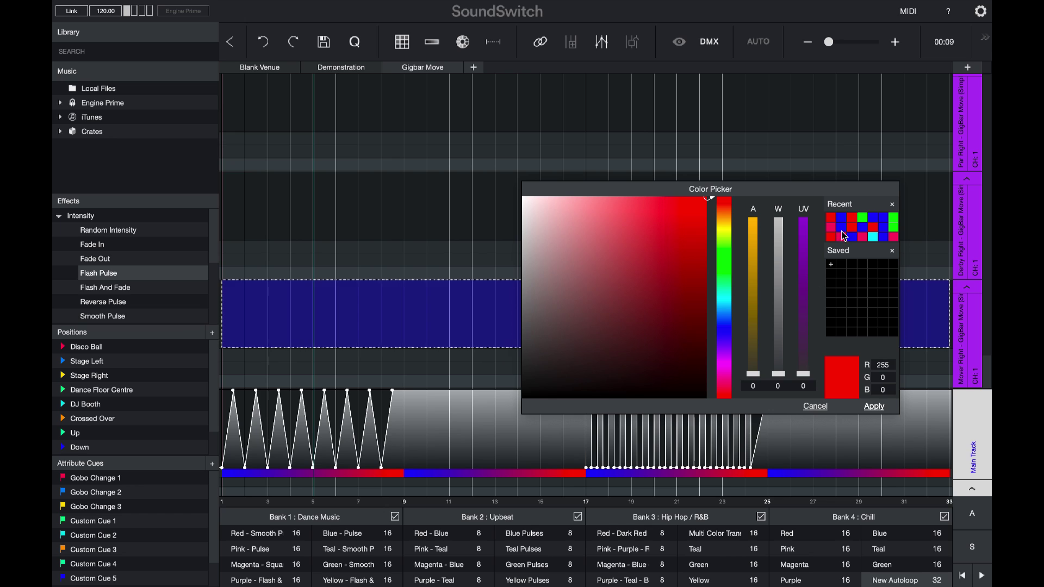
pyautogui.click(831, 216)
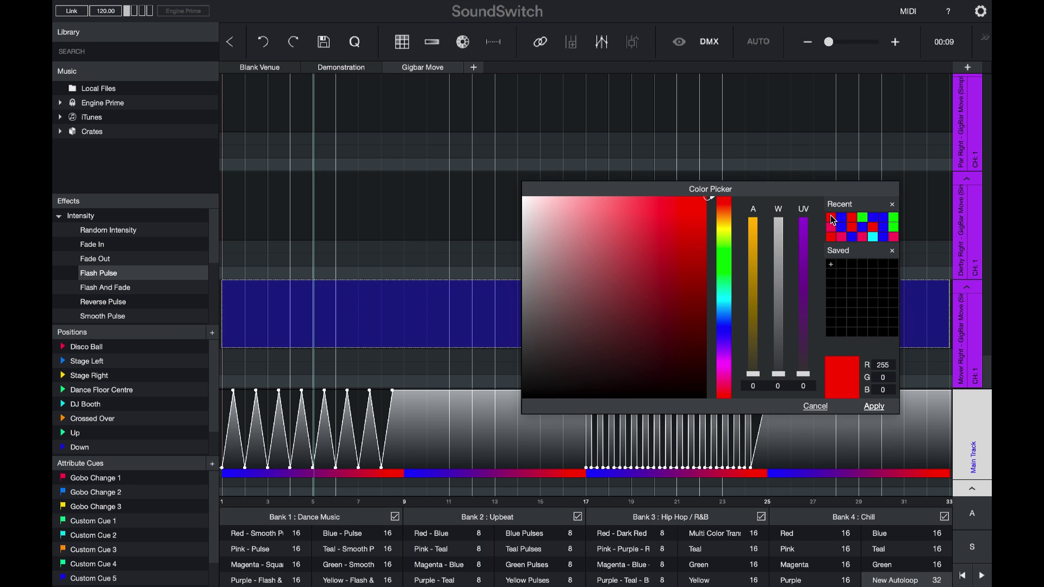
pyautogui.click(876, 407)
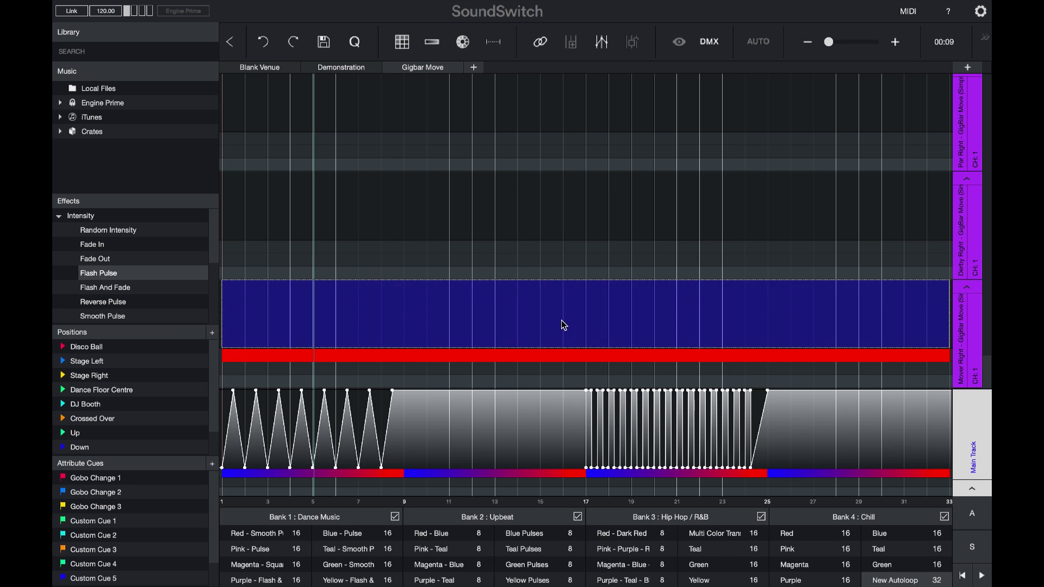
# Step: Apply a Figure 8 Horizontal movement ramping to 100% speed, then place Gobo Change 1 at beat 1
pyautogui.click(226, 492)
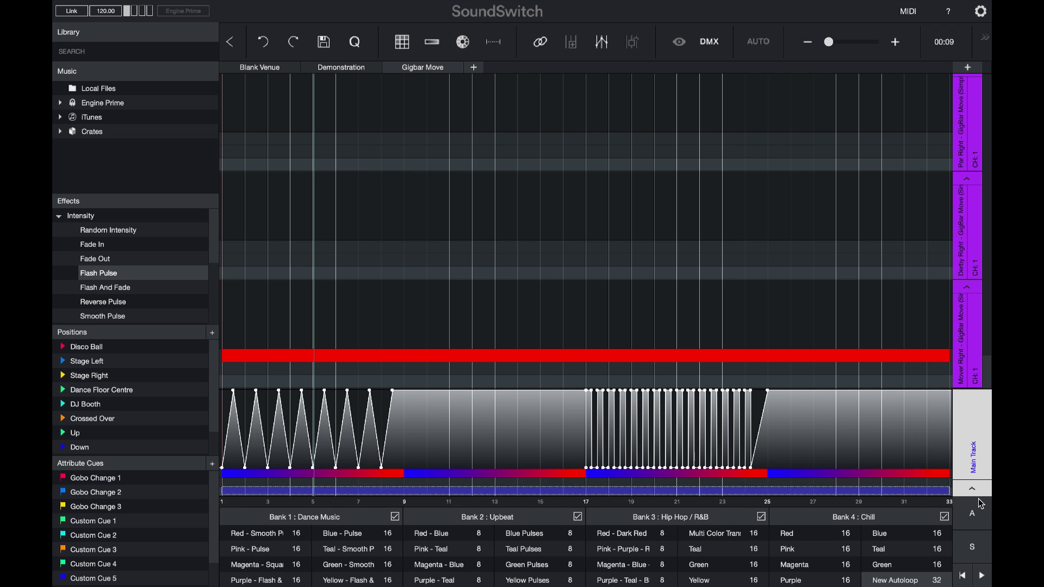
pyautogui.keyDown('shift'); pyautogui.click(943, 492); pyautogui.keyUp('shift')
pyautogui.rightClick(939, 497)
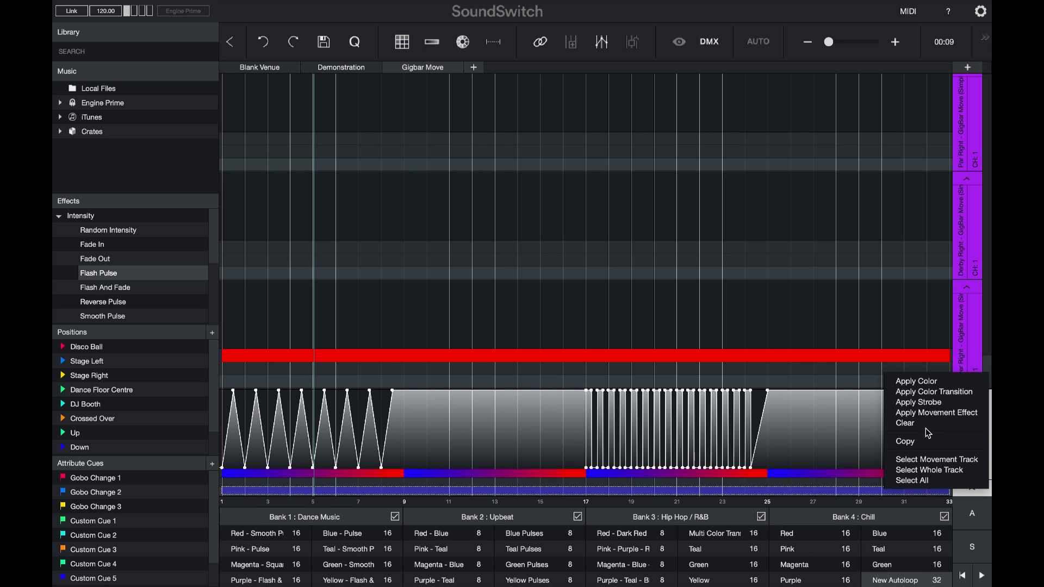
pyautogui.click(936, 413)
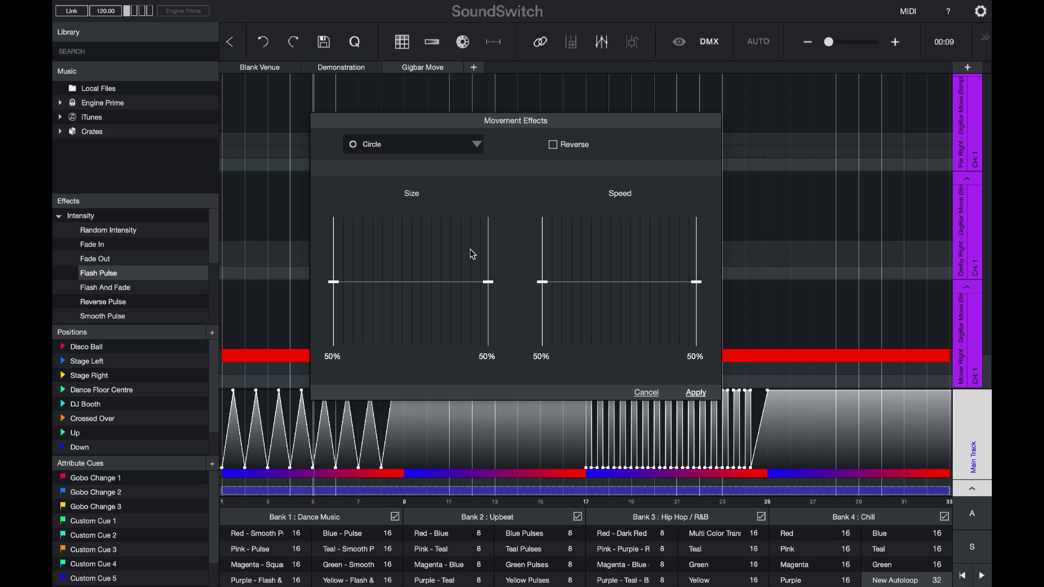
pyautogui.click(476, 144)
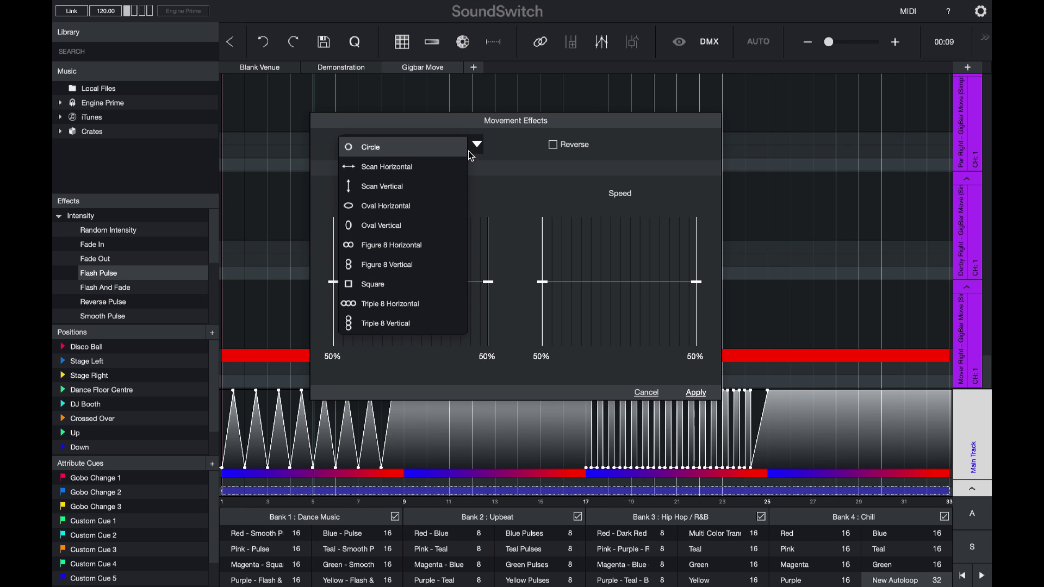
pyautogui.click(422, 246)
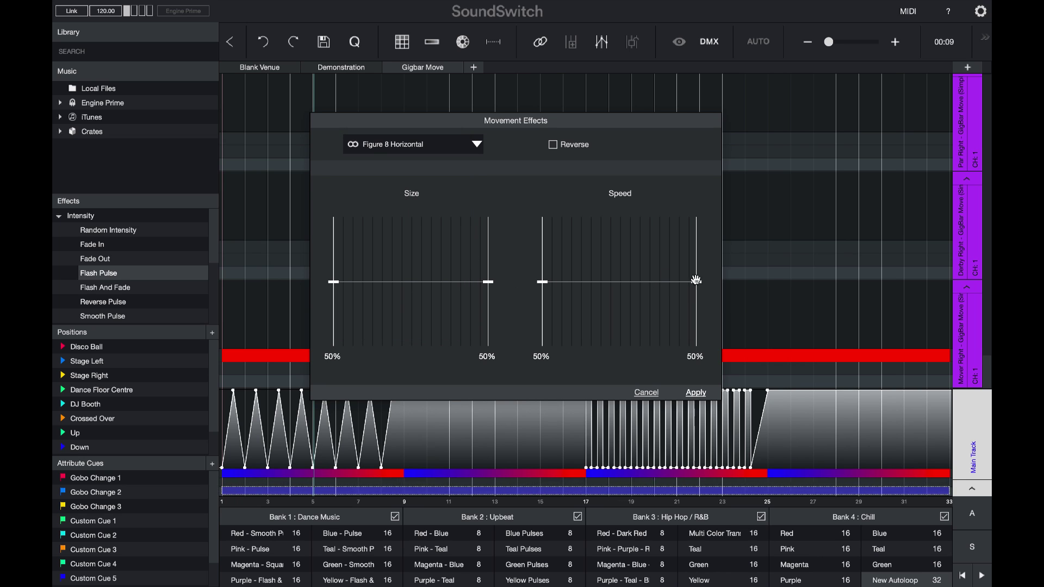
pyautogui.moveTo(696, 280); pyautogui.dragTo(697, 217)
pyautogui.click(696, 392)
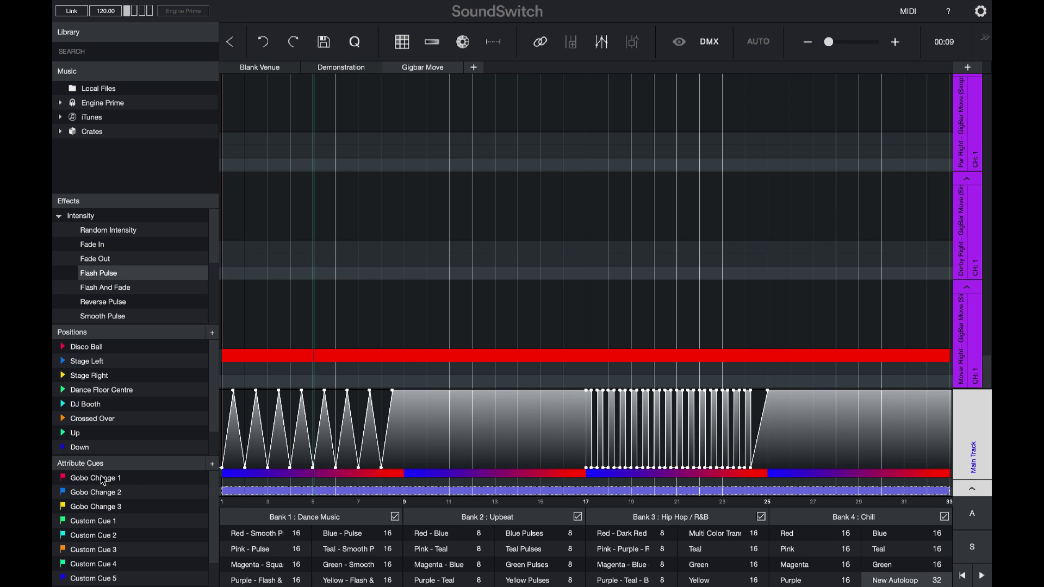
pyautogui.moveTo(104, 481)
pyautogui.mouseDown()
pyautogui.moveTo(241, 459)
pyautogui.moveTo(226, 441)
pyautogui.mouseUp()
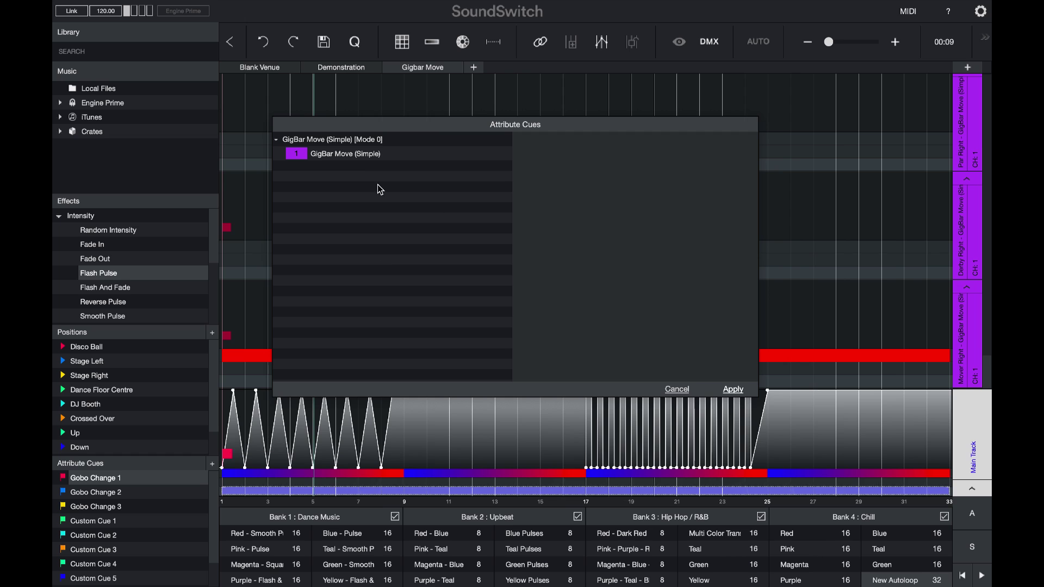
# Step: On GigBar Move (Simple), raise the Gobo Change 1 mover gobo values to about 176/178 and apply
pyautogui.click(361, 155)
pyautogui.moveTo(684, 158); pyautogui.dragTo(693, 161)
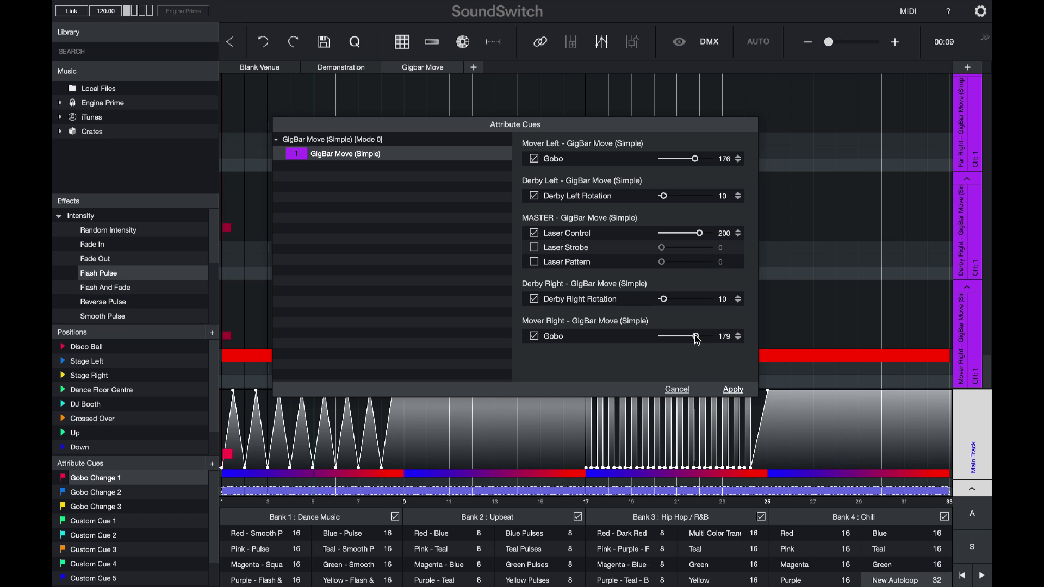
pyautogui.click(734, 390)
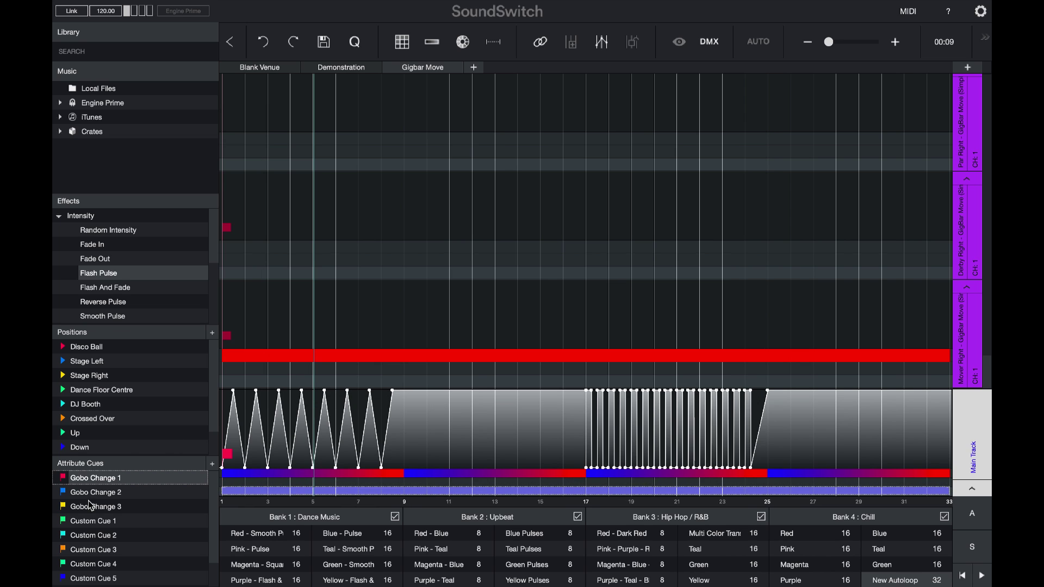
# Step: Place Gobo Change 2 at beat 9 and Custom Cue 1 at 25, plus Disco Ball, Stage Right, DJ Booth, Crossed Over at beats 1, 9, 17, 25
pyautogui.moveTo(97, 496); pyautogui.dragTo(389, 457)
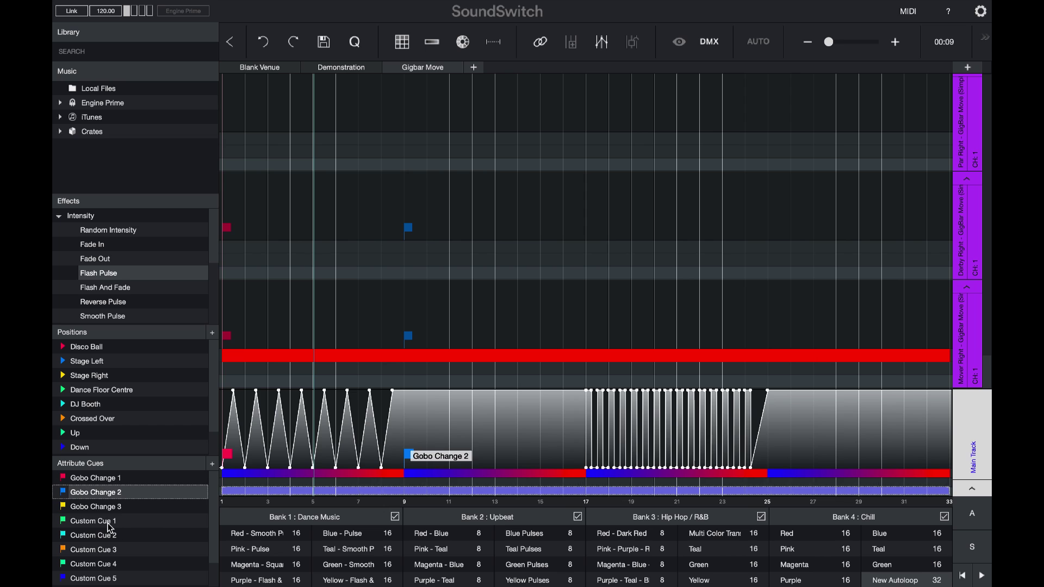
pyautogui.moveTo(110, 527); pyautogui.dragTo(523, 484)
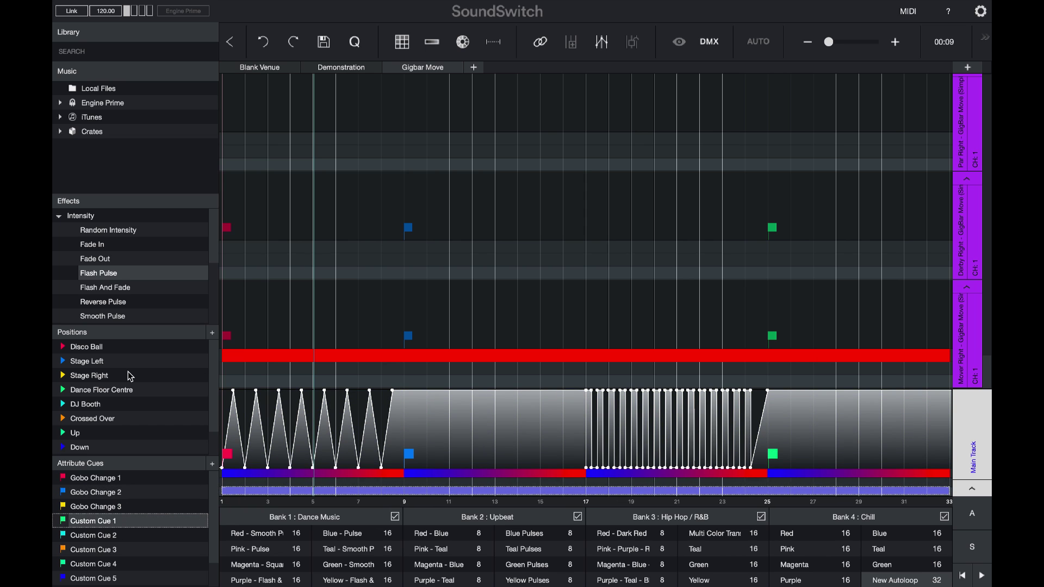
pyautogui.moveTo(123, 351); pyautogui.dragTo(228, 493)
pyautogui.moveTo(106, 383); pyautogui.dragTo(401, 439)
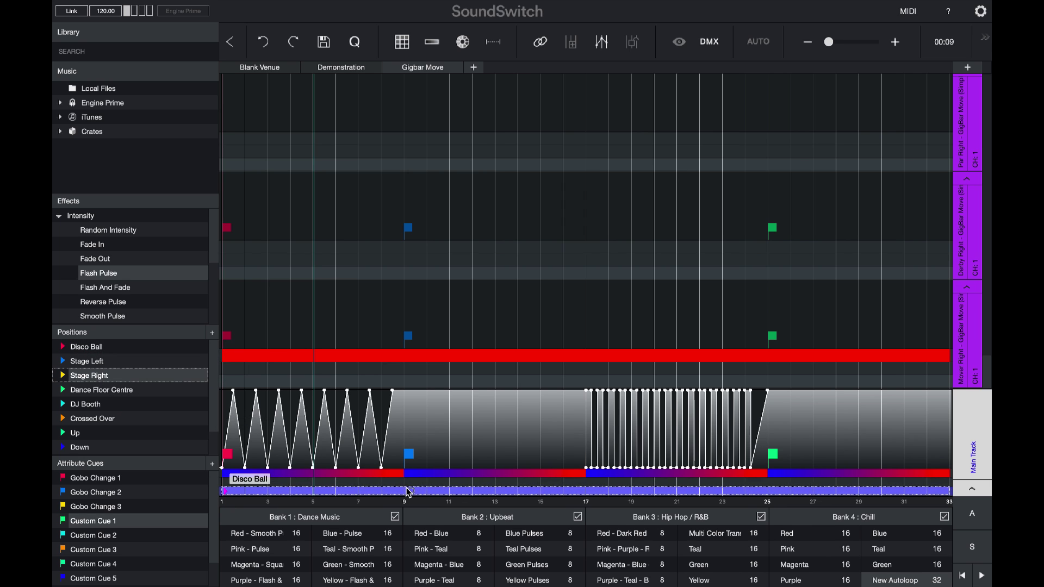
pyautogui.click(95, 406)
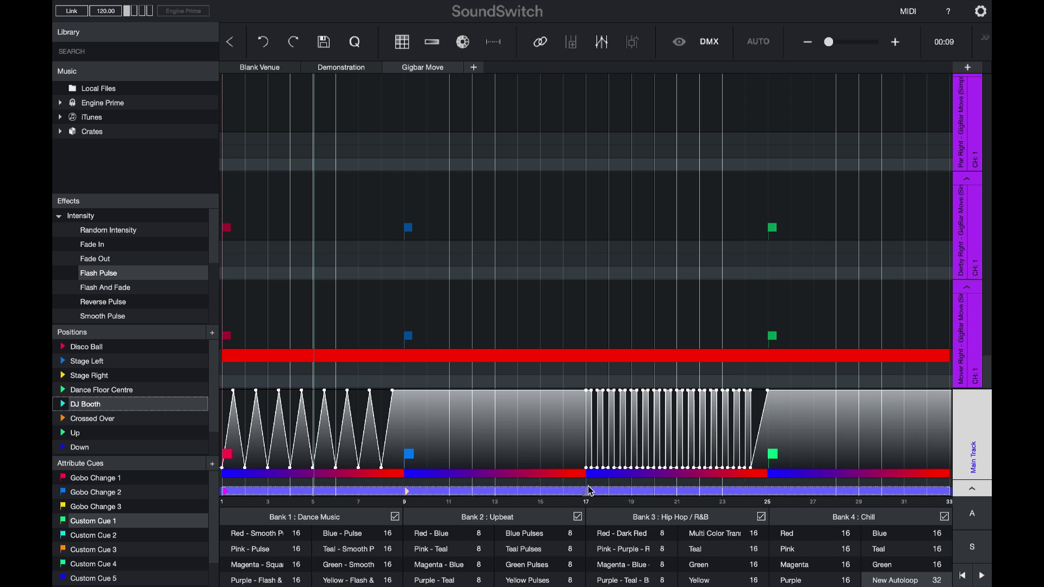
pyautogui.moveTo(589, 496); pyautogui.dragTo(589, 496)
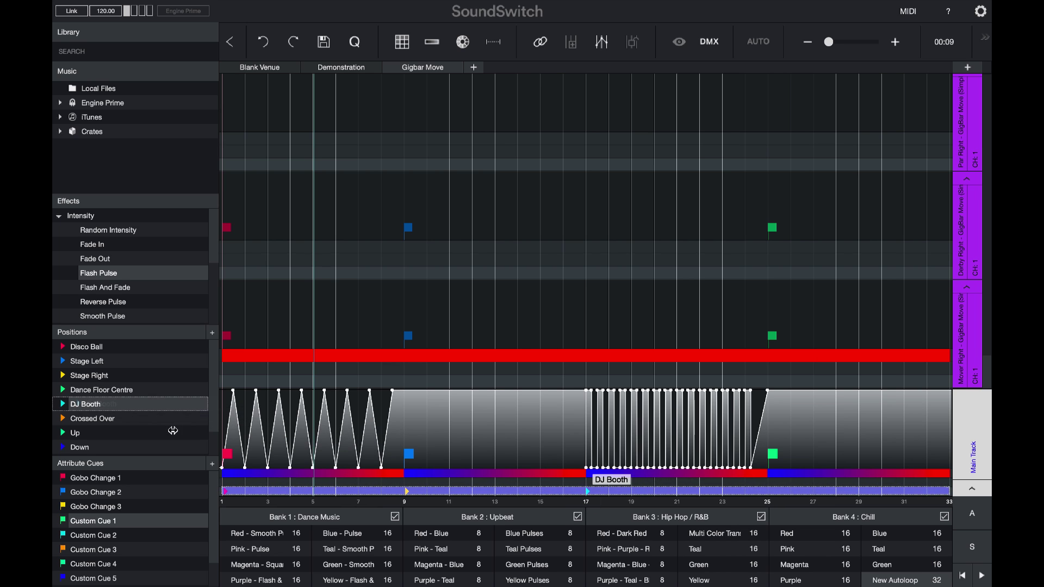
pyautogui.click(109, 426)
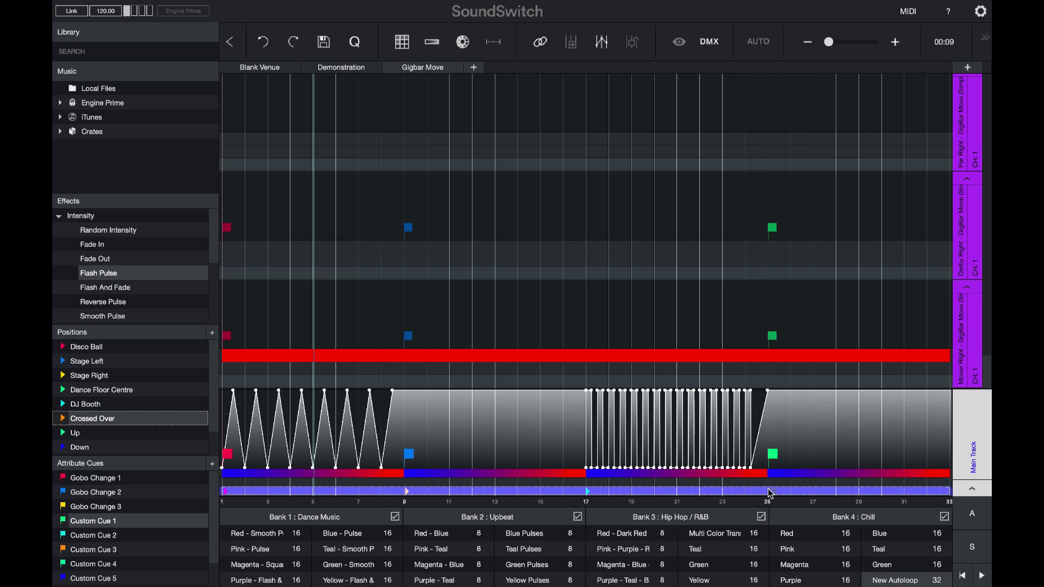
pyautogui.moveTo(771, 495); pyautogui.dragTo(771, 494)
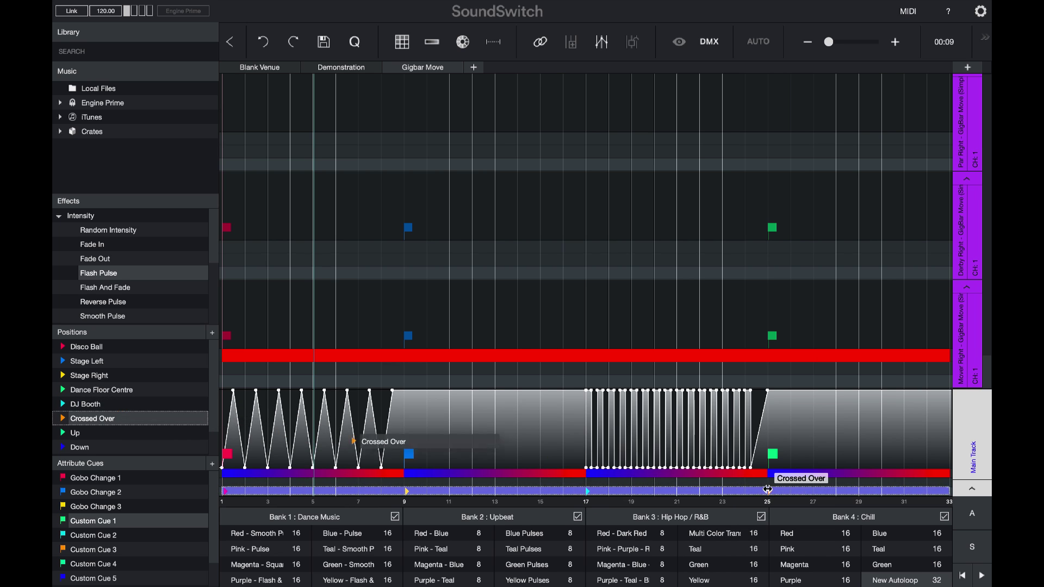
# Step: In the Disco Ball position editor, select Mover Left and Mover Right and aim them slightly lower
pyautogui.doubleClick(106, 350)
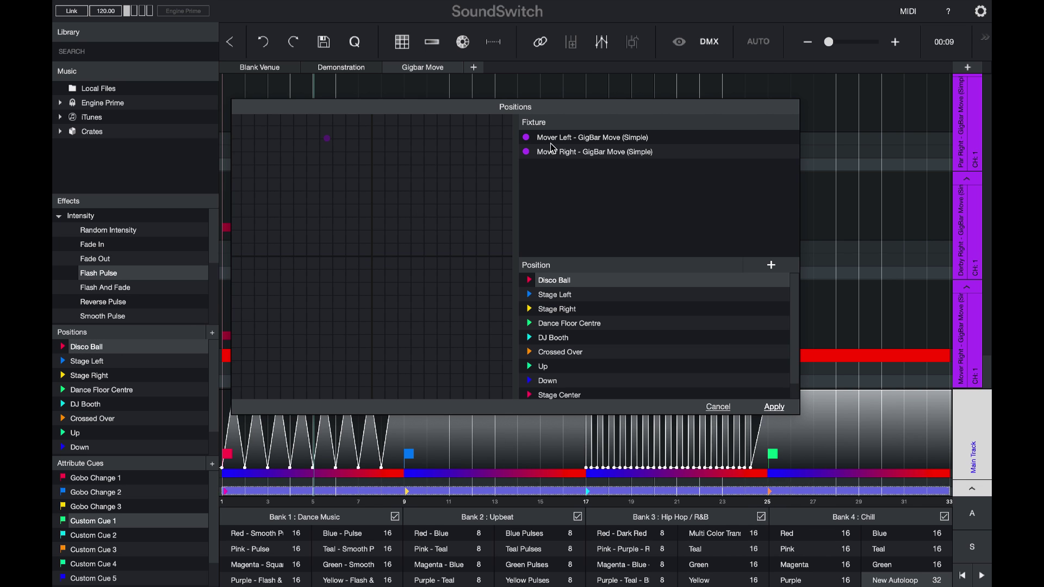
pyautogui.click(551, 143)
pyautogui.click(551, 154)
pyautogui.click(538, 142)
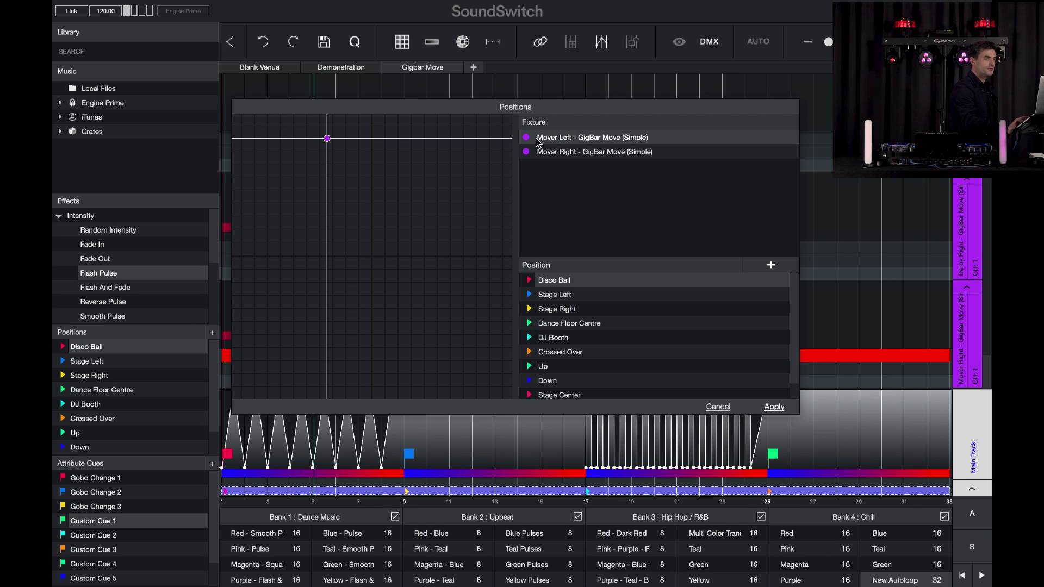
pyautogui.keyDown('shift'); pyautogui.click(543, 155); pyautogui.keyUp('shift')
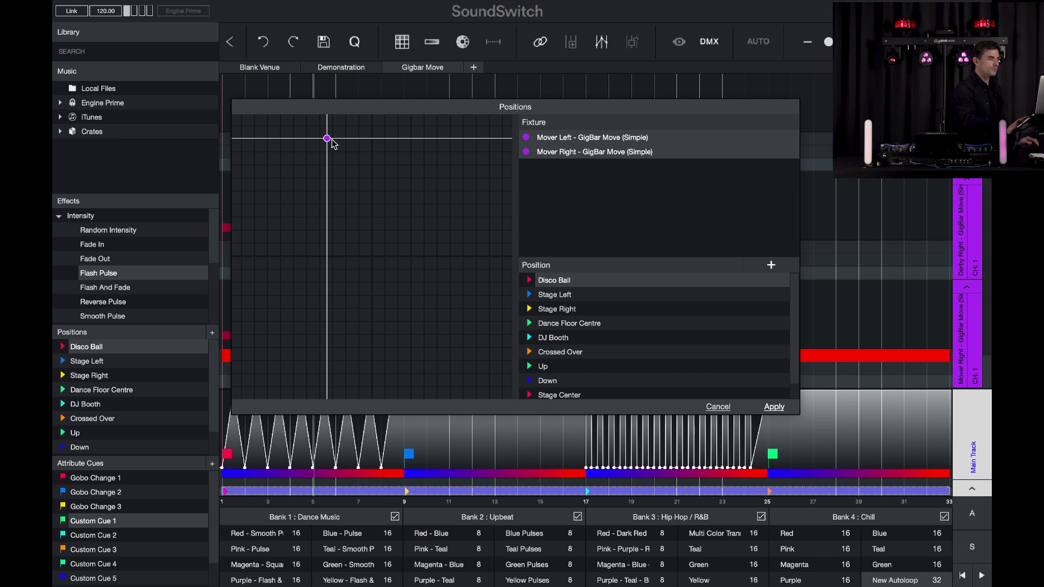
pyautogui.moveTo(328, 140)
pyautogui.mouseDown()
pyautogui.moveTo(312, 145)
pyautogui.moveTo(329, 156)
pyautogui.moveTo(346, 148)
pyautogui.moveTo(320, 142)
pyautogui.mouseUp()
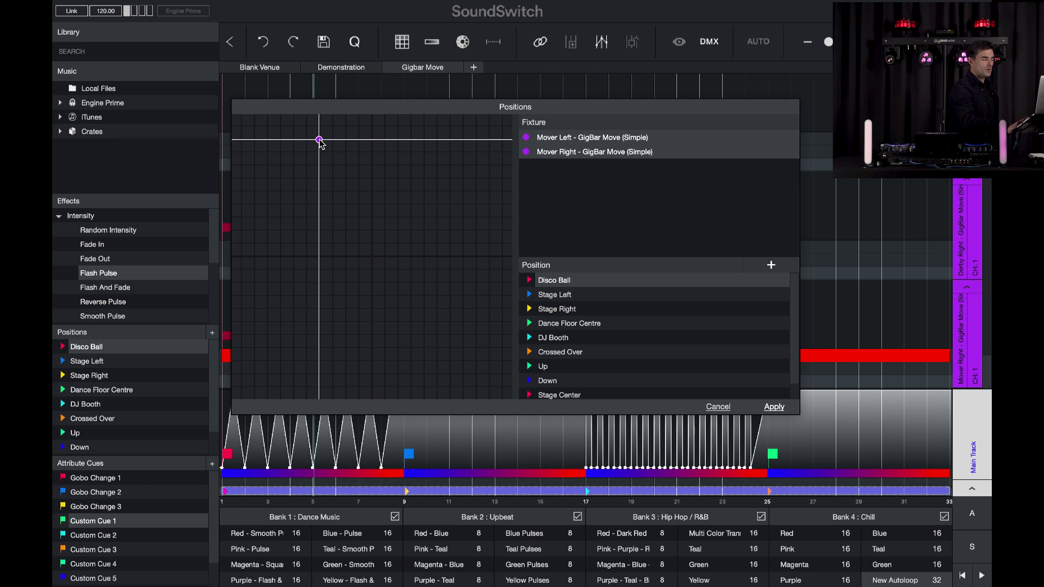
# Step: Fine-tune both movers' aim while previewing Stage Left and Stage Right, then apply it
pyautogui.click(565, 297)
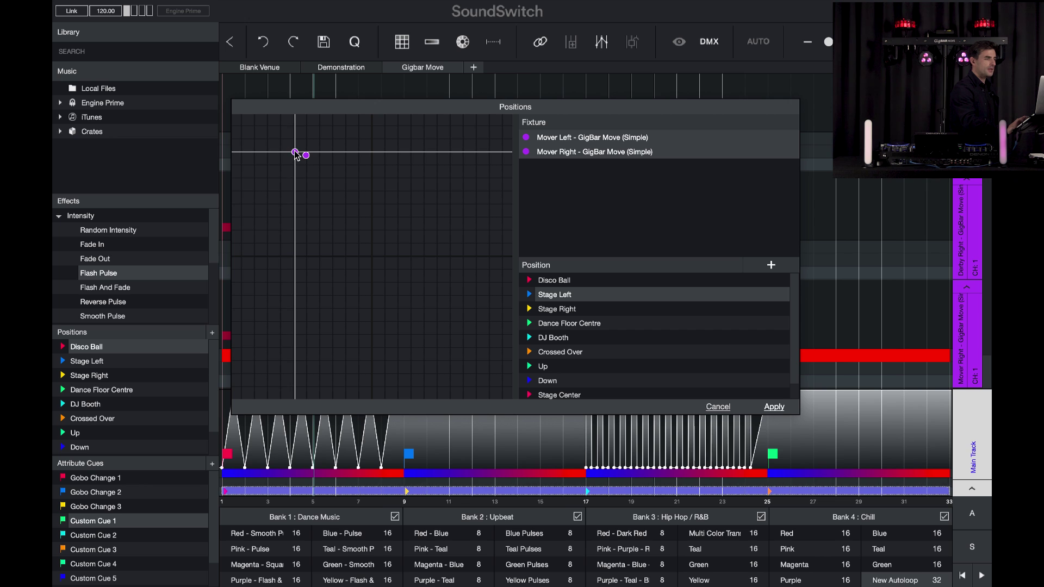
pyautogui.moveTo(299, 157); pyautogui.dragTo(348, 156)
pyautogui.click(562, 315)
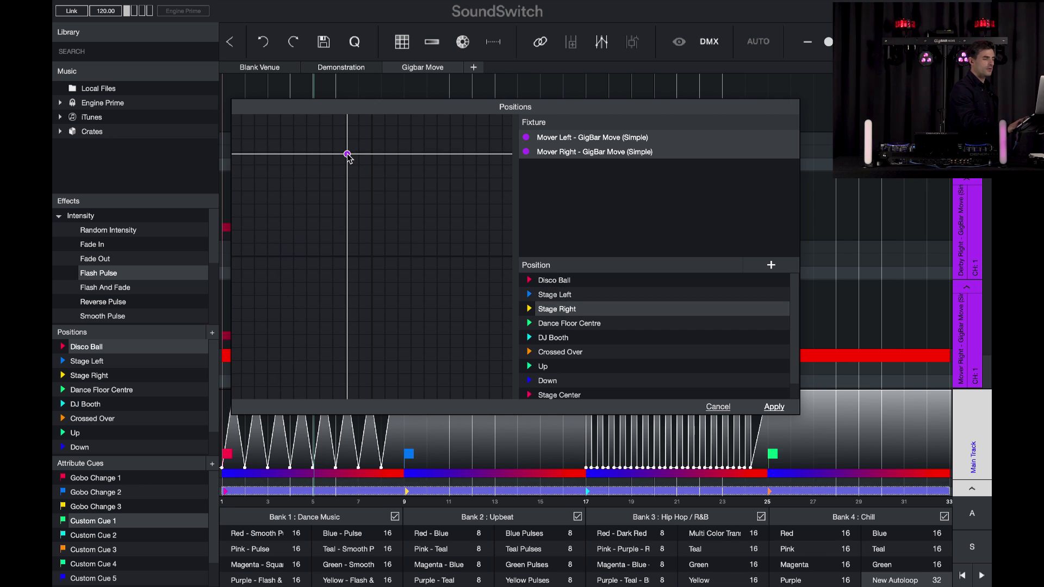
pyautogui.click(767, 407)
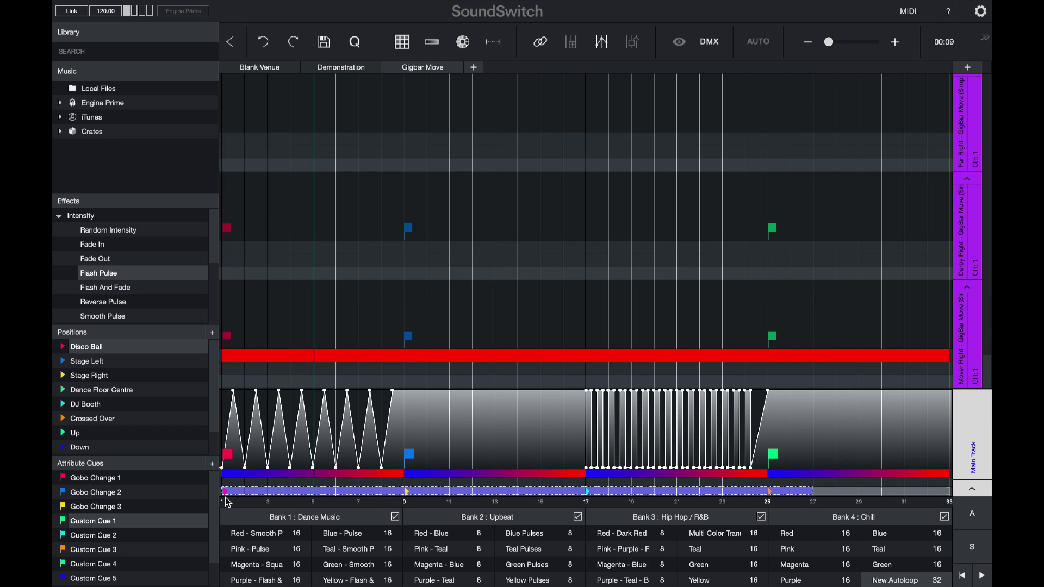
# Step: Shift the loop region start to bar 13 and play back from near the track's start
pyautogui.moveTo(227, 498); pyautogui.dragTo(497, 508)
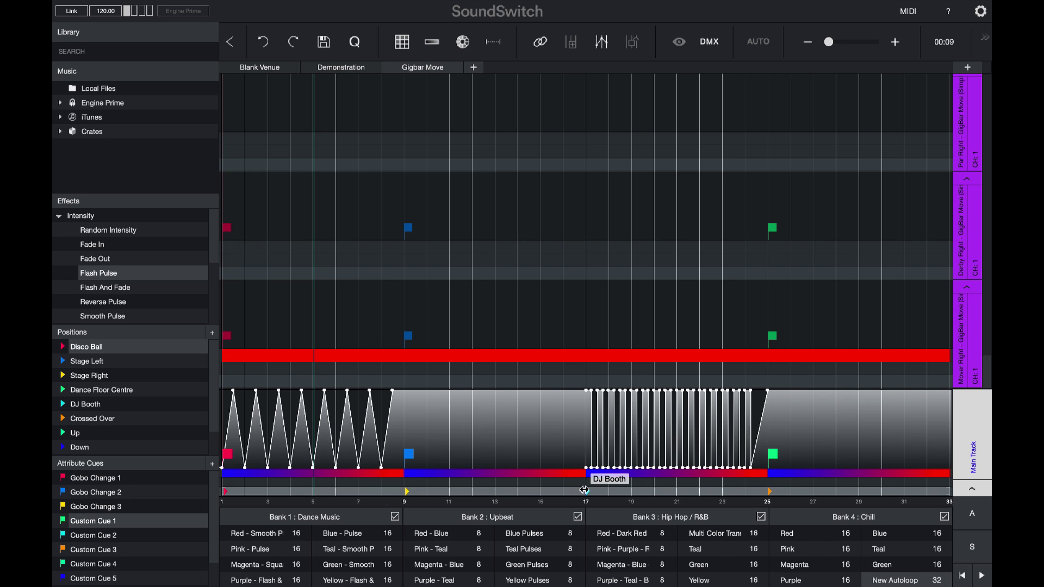
pyautogui.click(235, 436)
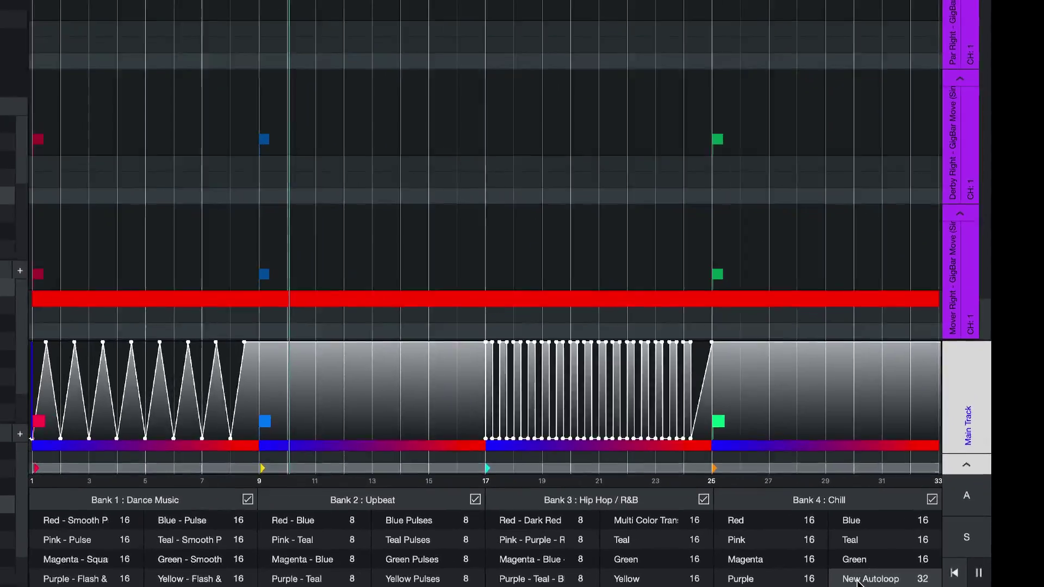
# Step: Rename the New Autoloop to 'Blue to Red'
pyautogui.rightClick(878, 578)
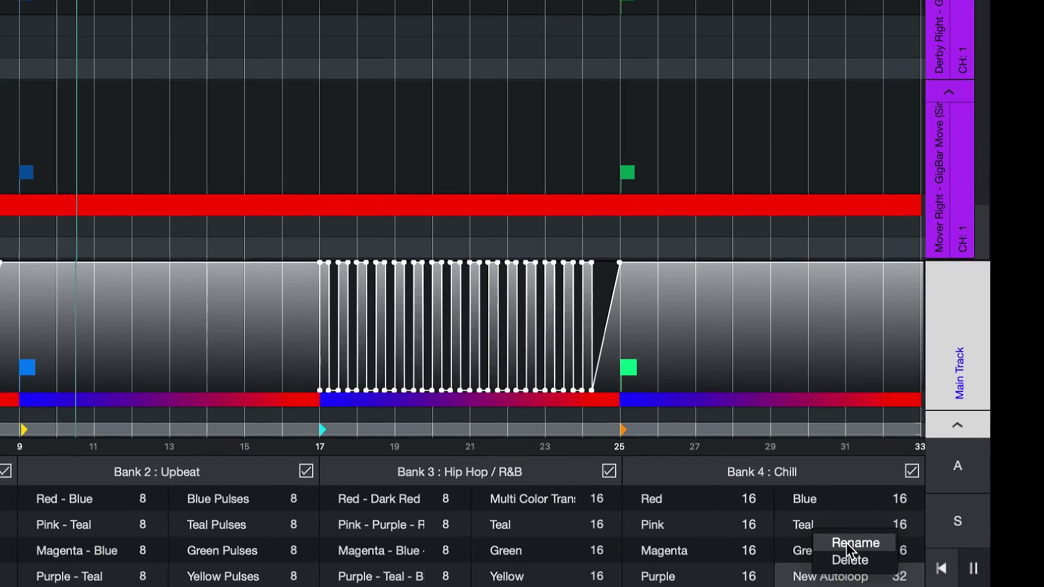
pyautogui.click(867, 550)
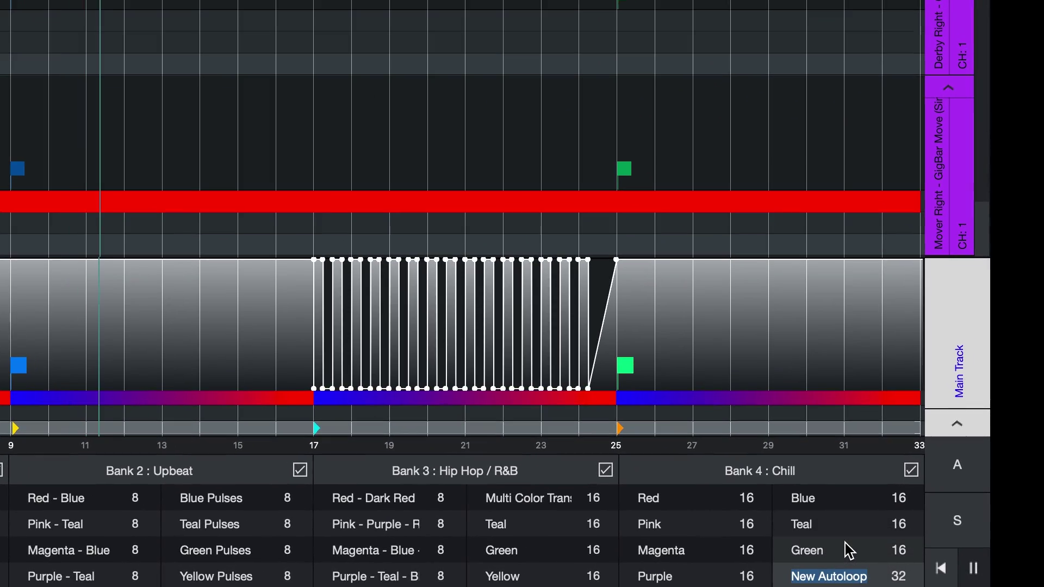
pyautogui.write('Blu')
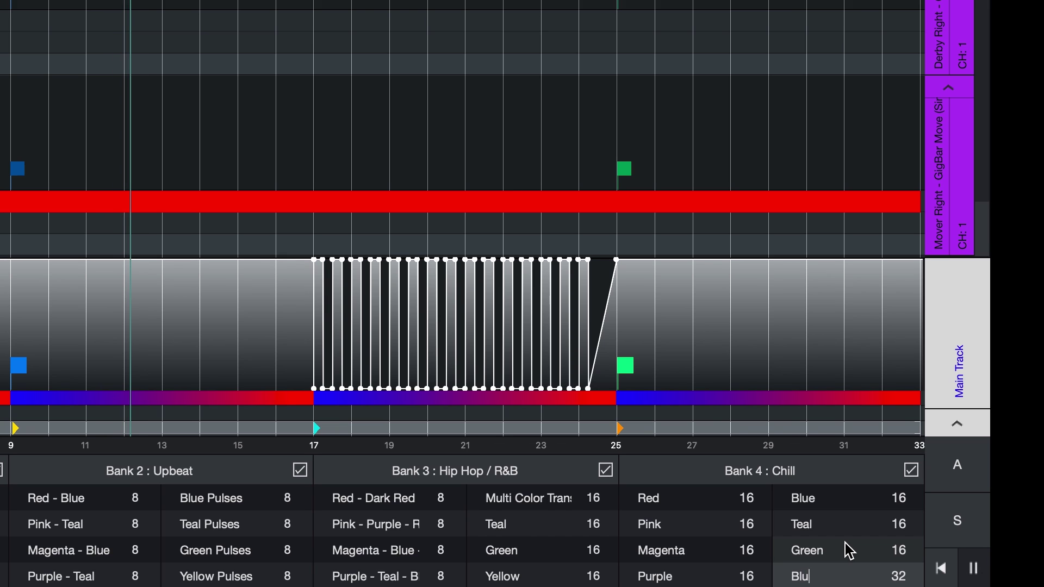
pyautogui.write('e to Red')
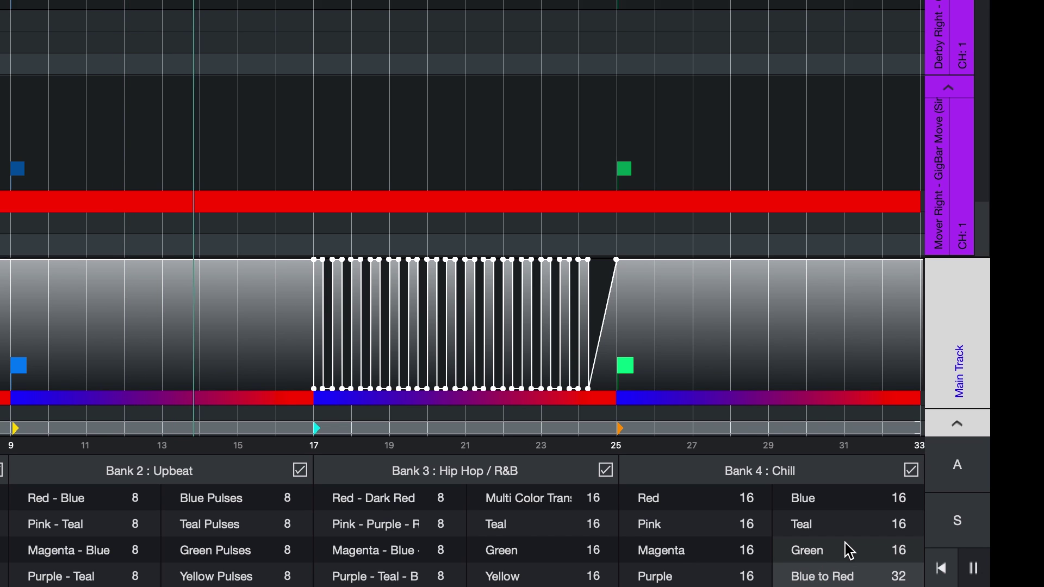
# Step: Rename Bank 4 : Chill to 'Relaxed Lights' and stop playback
pyautogui.doubleClick(793, 479)
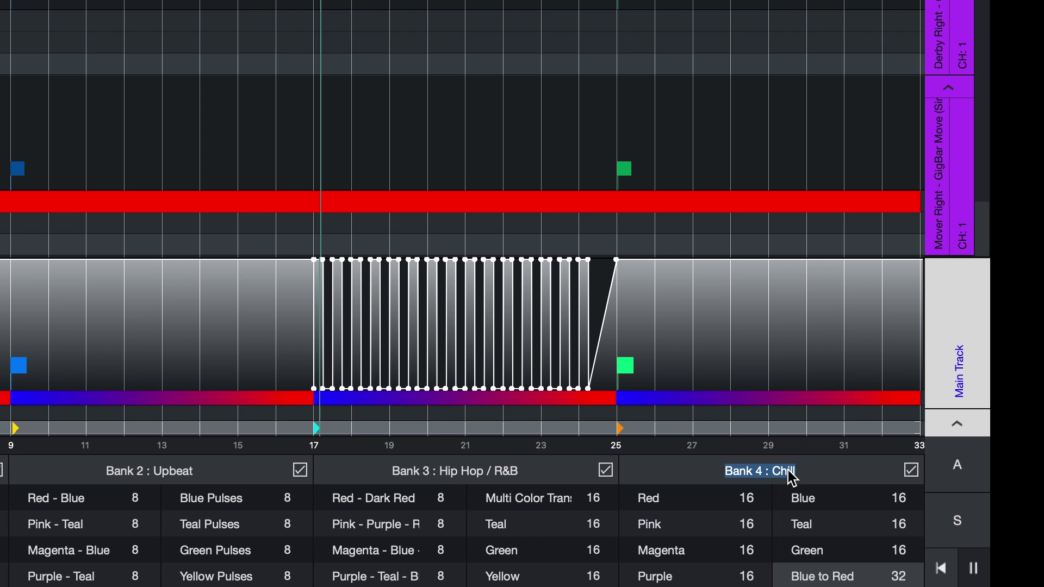
pyautogui.write('Relaxed Lights')
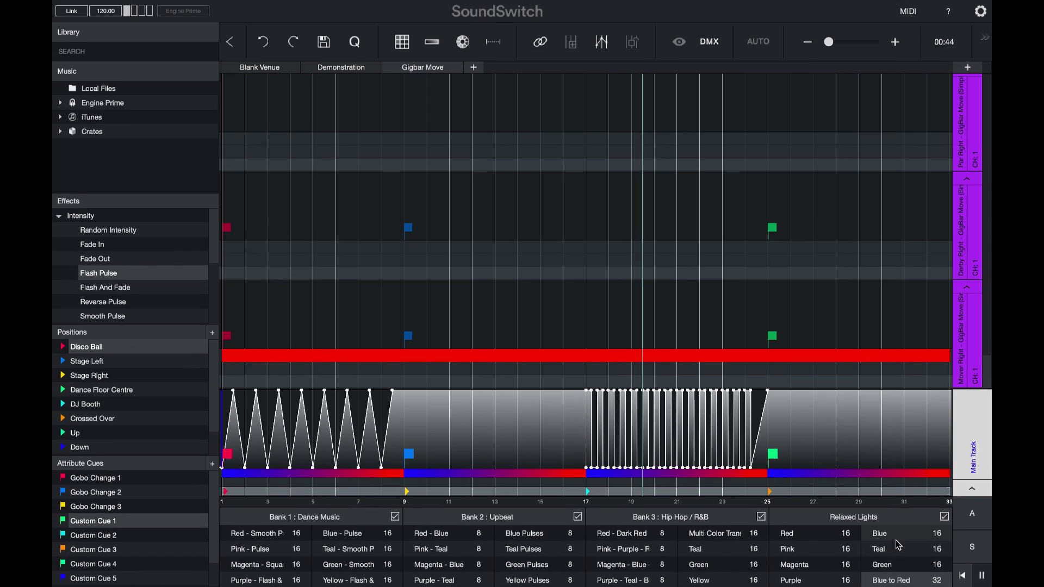
pyautogui.press('space')
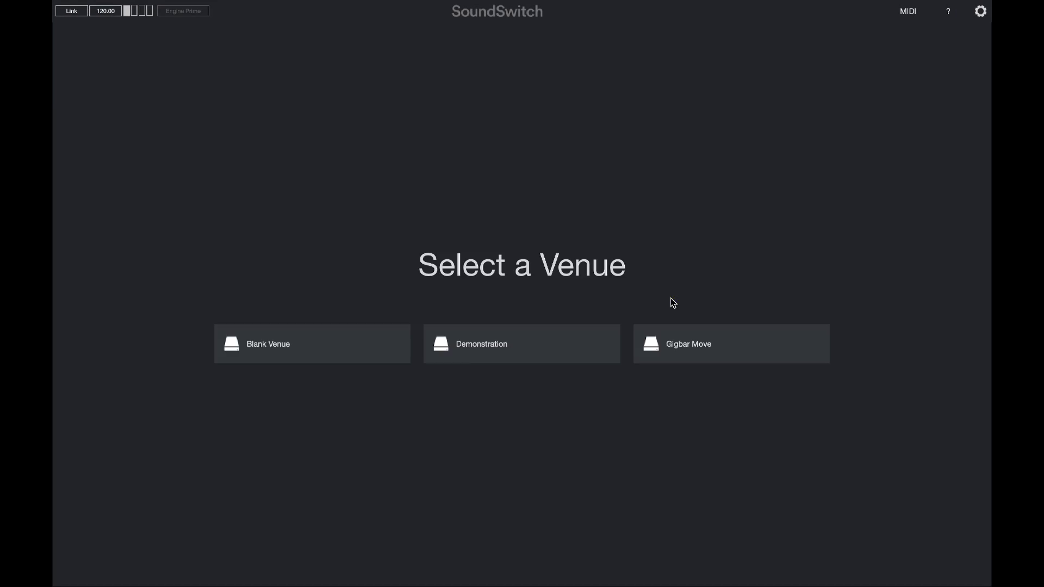
# Step: Load the Gigbar Move venue from the Select a Venue screen
pyautogui.click(751, 361)
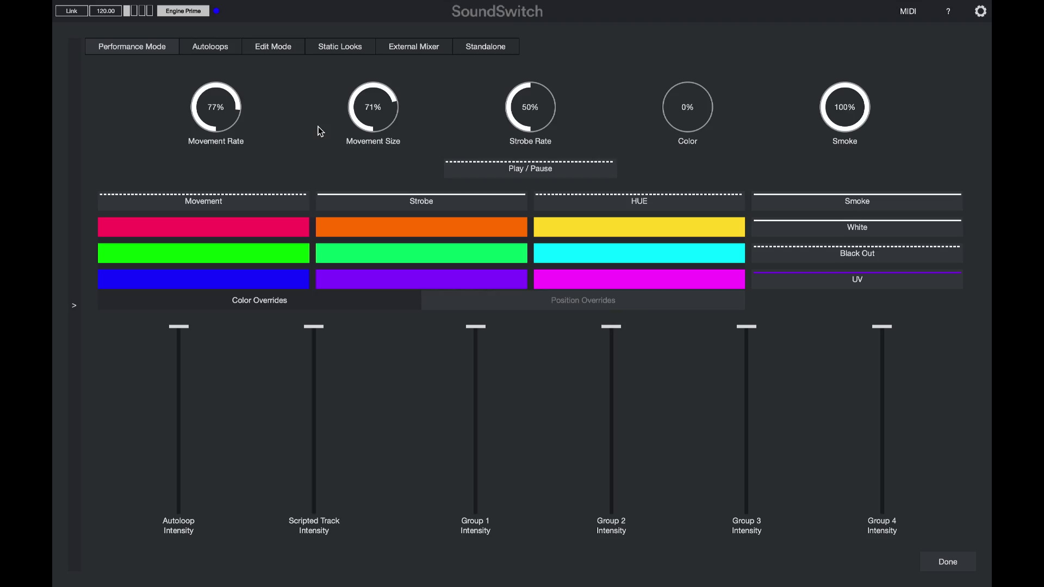
# Step: Show the Autoloops tab with its four banks, including Relaxed Lights
pyautogui.click(227, 49)
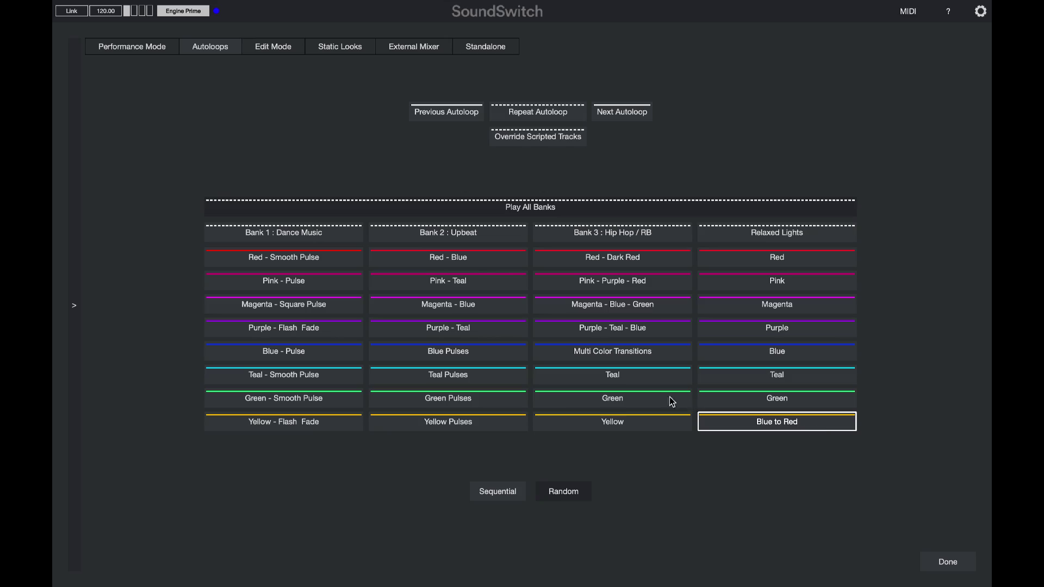
# Step: Trigger the Red - Smooth Pulse, Red - Blue and Red - Dark Red autoloops in turn
pyautogui.click(294, 259)
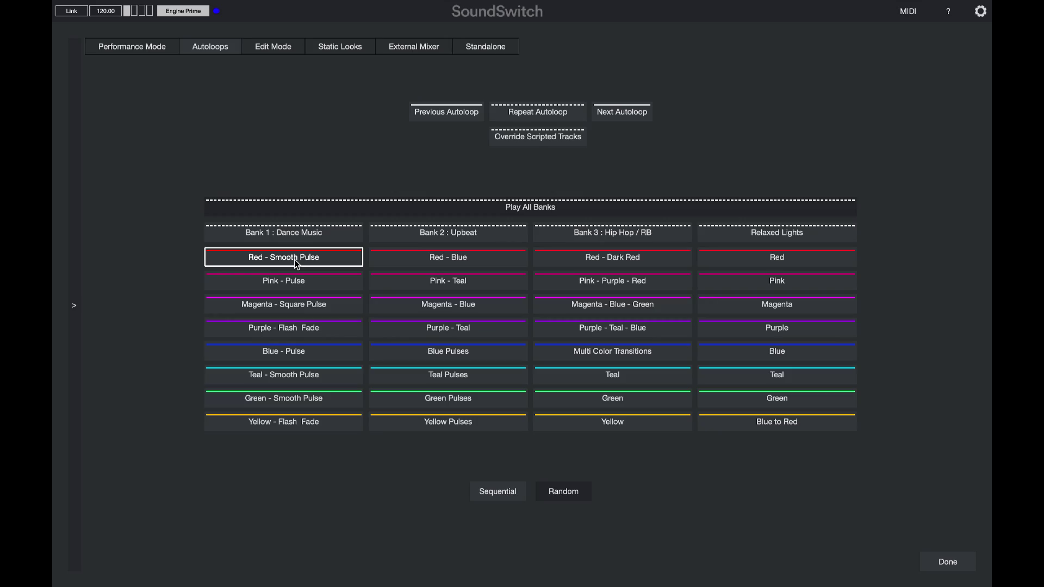
pyautogui.click(453, 257)
pyautogui.click(612, 258)
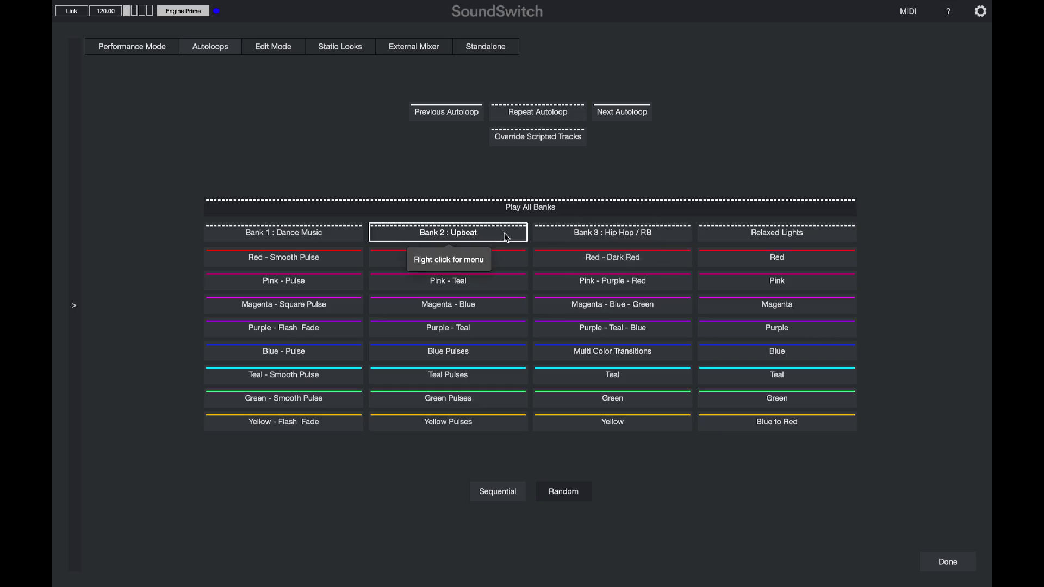
# Step: Restrict autoloop playback to the Relaxed Lights bank
pyautogui.click(744, 240)
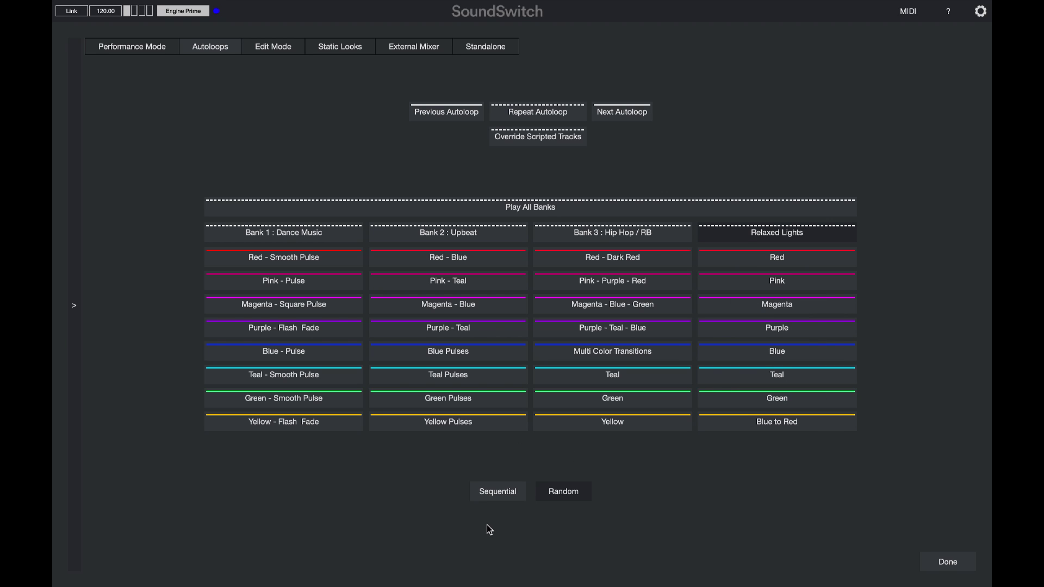
# Step: Switch autoloop playback from Sequential to Random and play from all banks
pyautogui.click(506, 494)
pyautogui.click(584, 490)
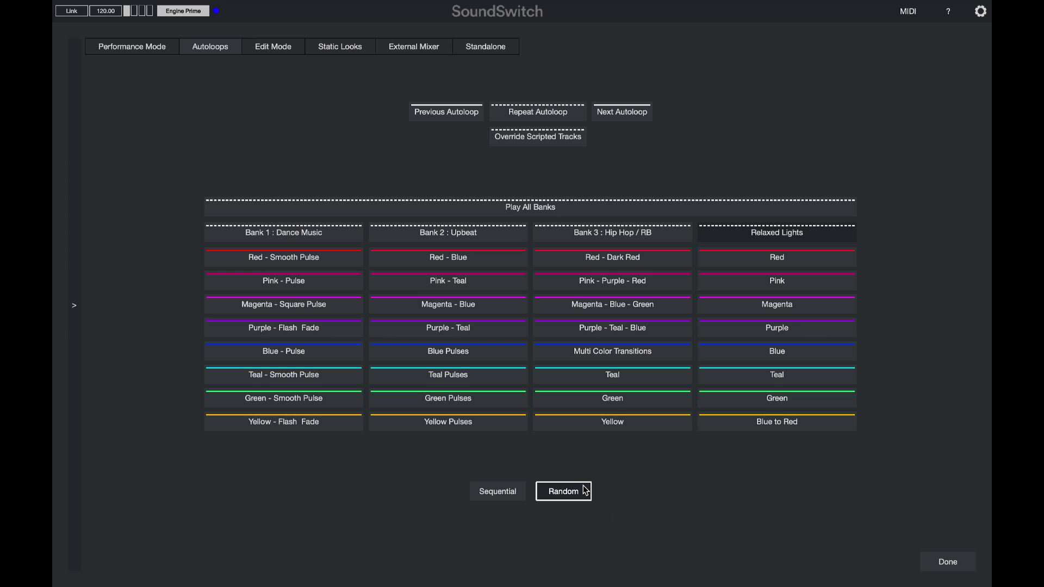
pyautogui.click(577, 211)
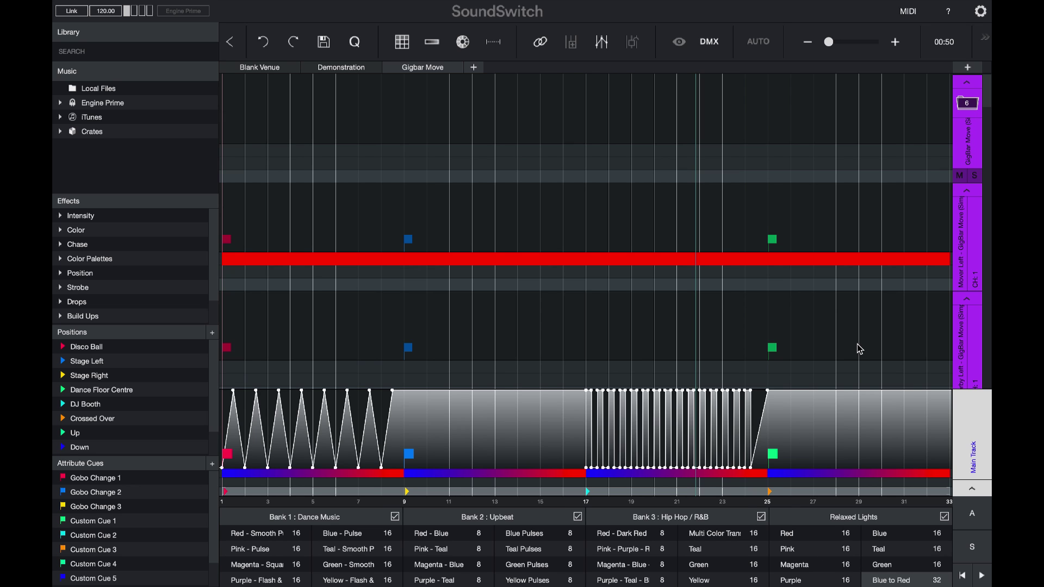
# Step: Untick the Relaxed Lights bank in the autoloop bank strip, leaving the other three banks enabled
pyautogui.click(945, 518)
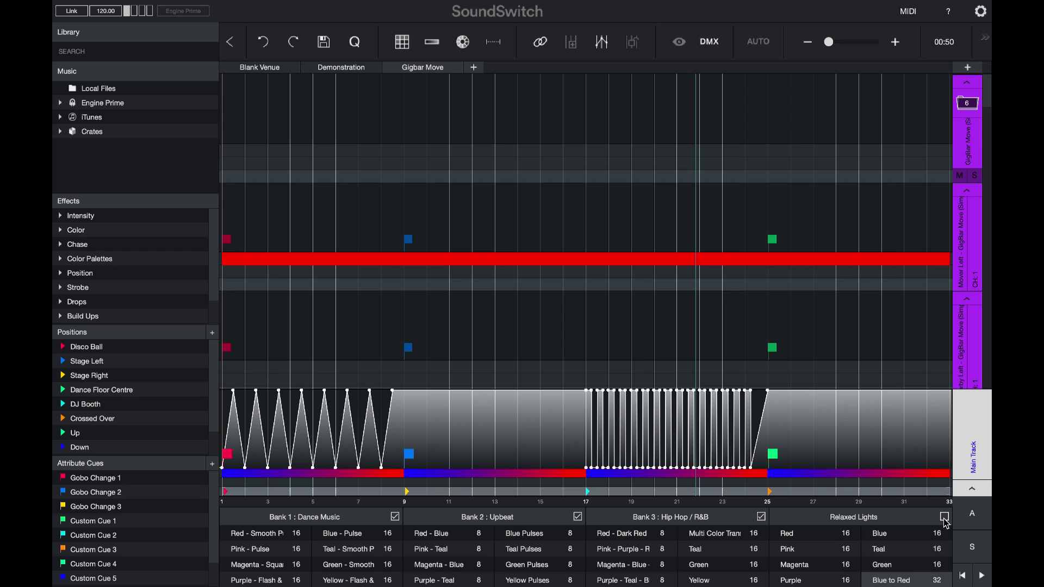